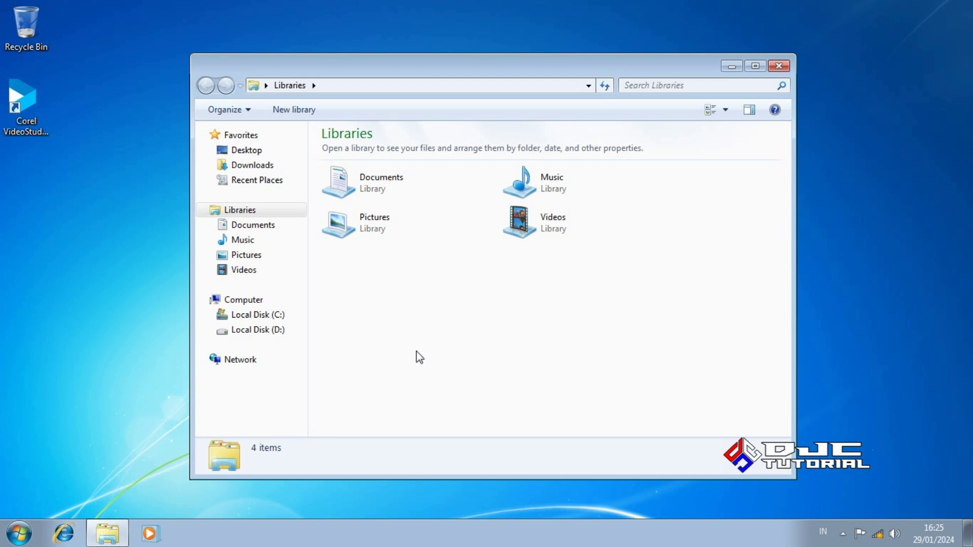
Step: Check the computer's basic system information in its properties, including the Windows edition and system type, and close the window
{"action": "left_click", "coordinate": [256, 301]}
{"action": "right_click", "coordinate": [258, 305]}
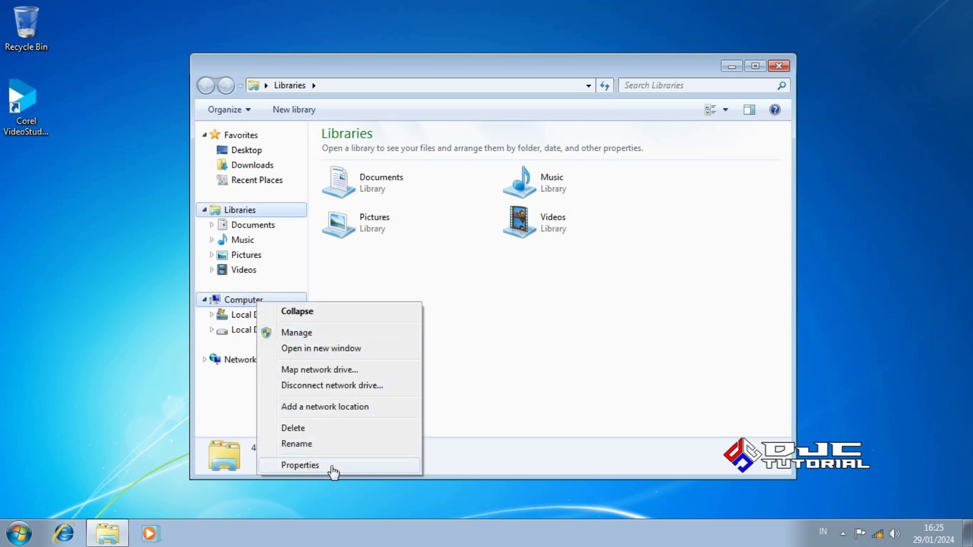
{"action": "left_click", "coordinate": [300, 465]}
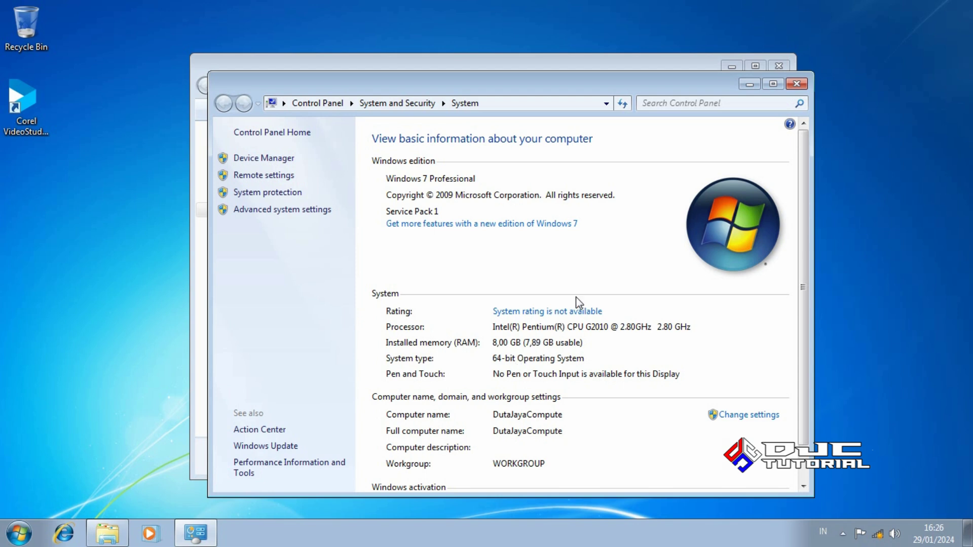
{"action": "left_click", "coordinate": [796, 84]}
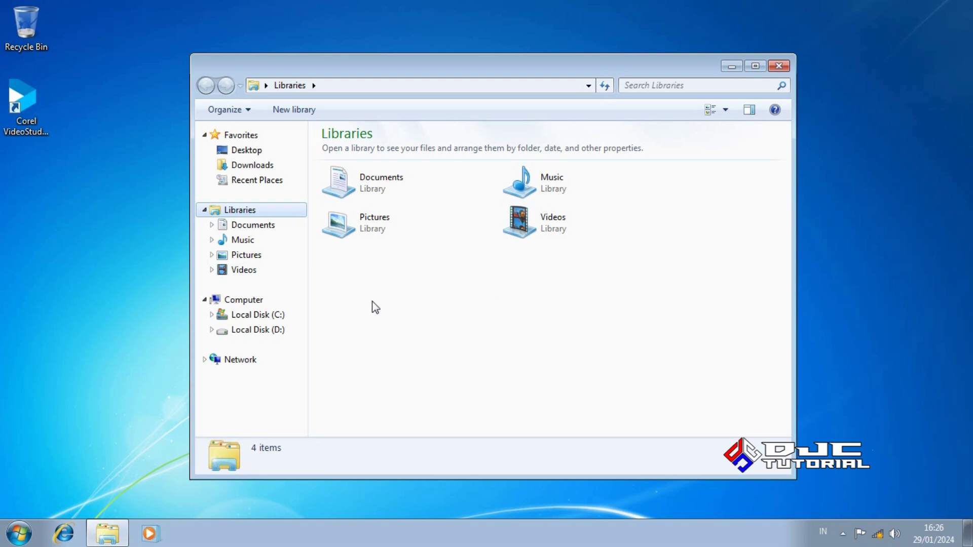
Step: Open Disk Management through the computer's management console
{"action": "right_click", "coordinate": [271, 305]}
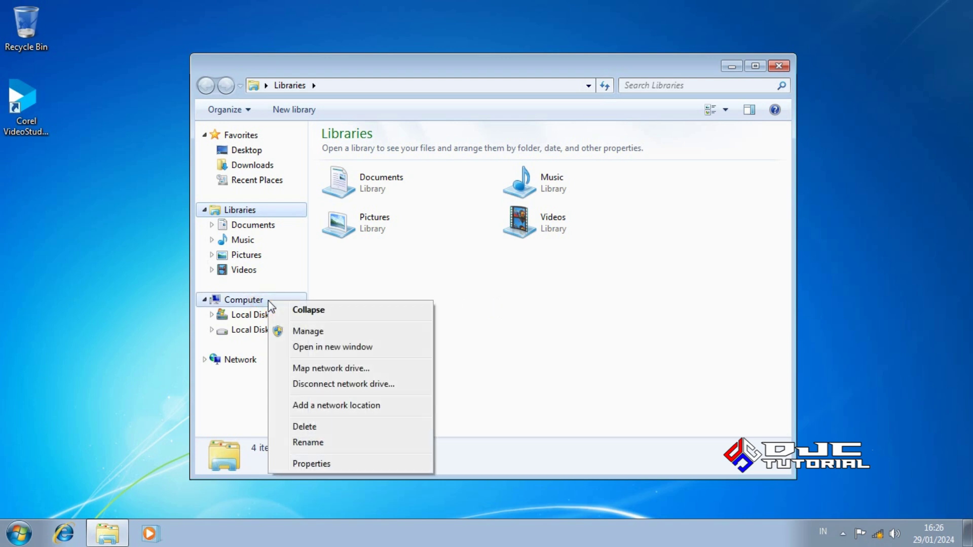
{"action": "left_click", "coordinate": [304, 331]}
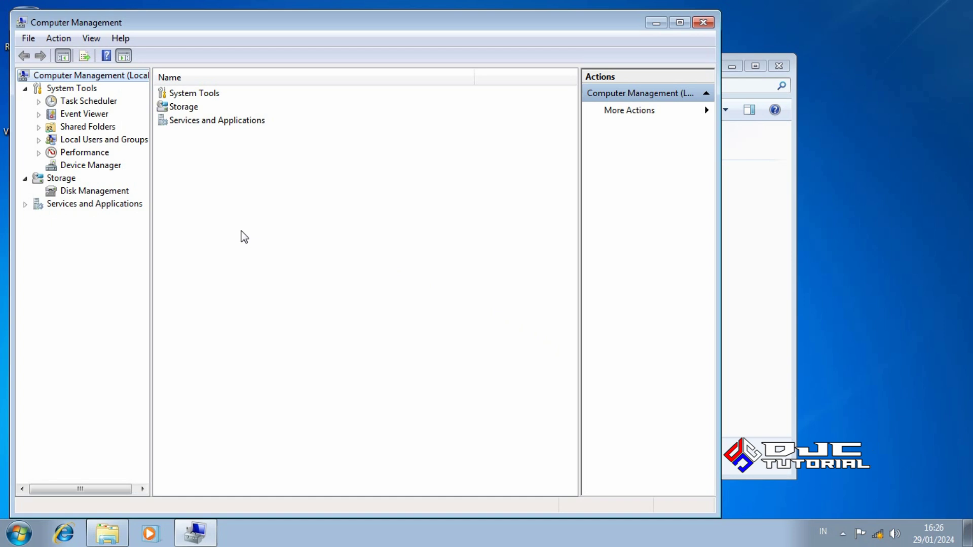
{"action": "left_click", "coordinate": [123, 194]}
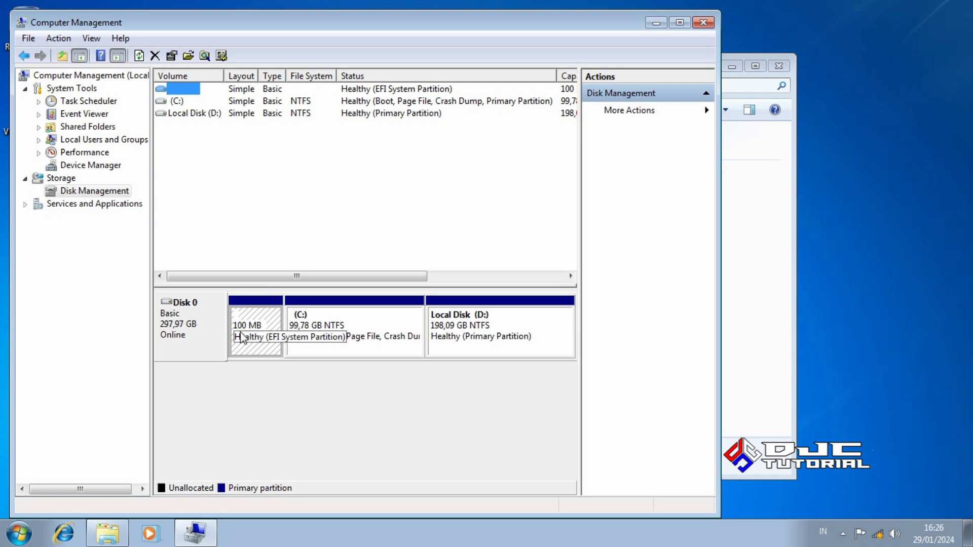
Step: Check Disk 0's partition style in its volume properties and close all the open windows
{"action": "left_click", "coordinate": [206, 327]}
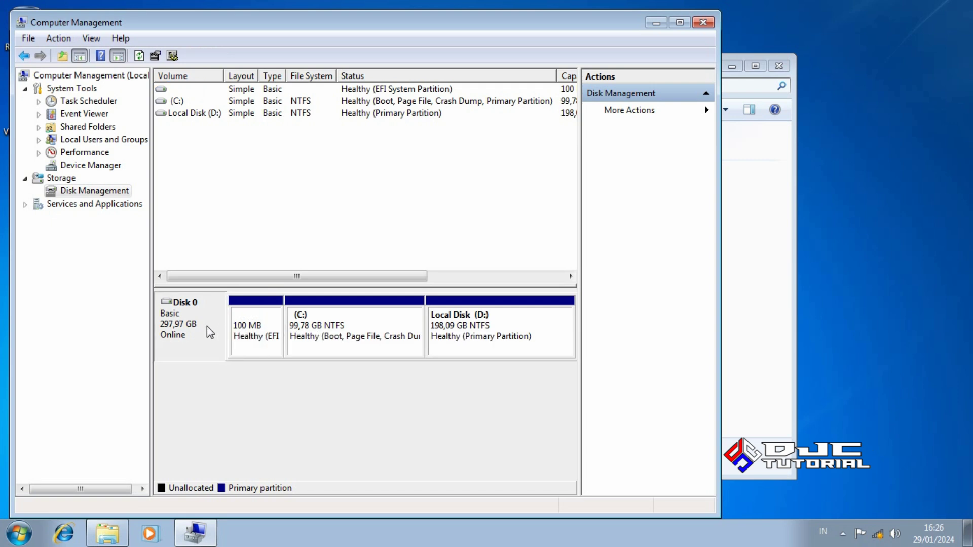
{"action": "right_click", "coordinate": [207, 326]}
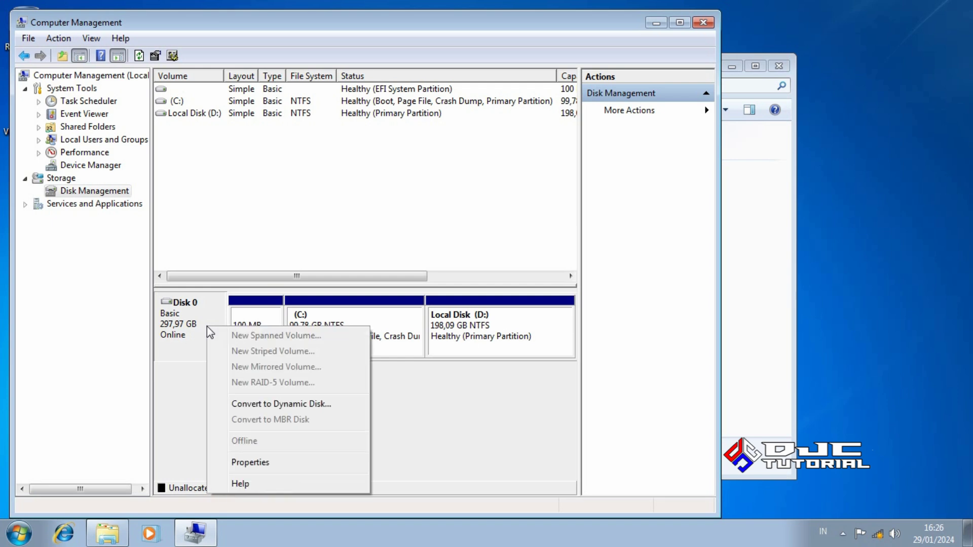
{"action": "left_click", "coordinate": [275, 462]}
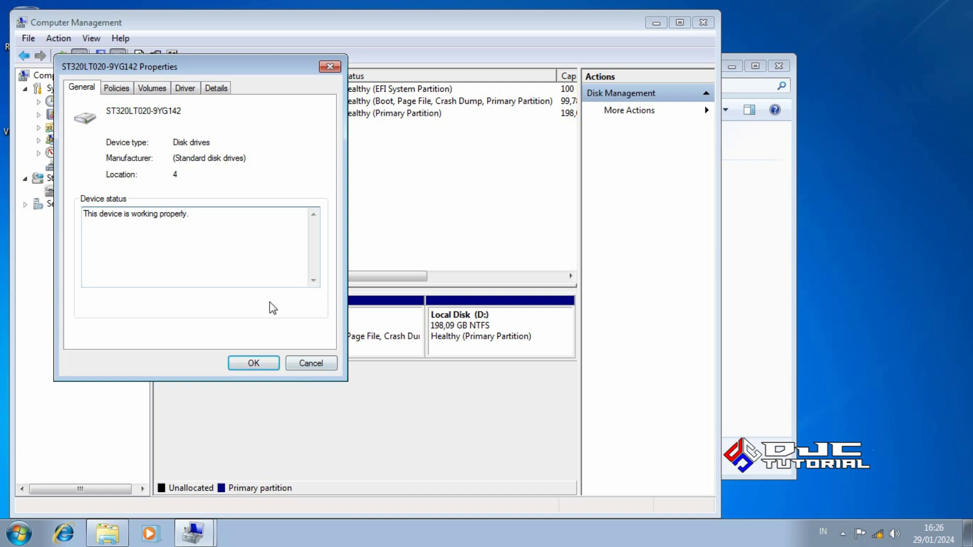
{"action": "left_click", "coordinate": [159, 91]}
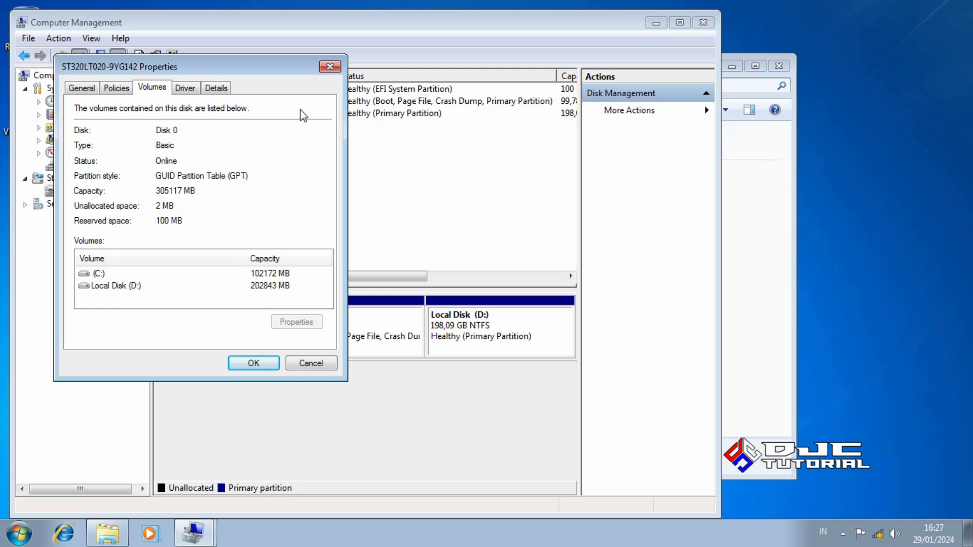
{"action": "left_click", "coordinate": [328, 67]}
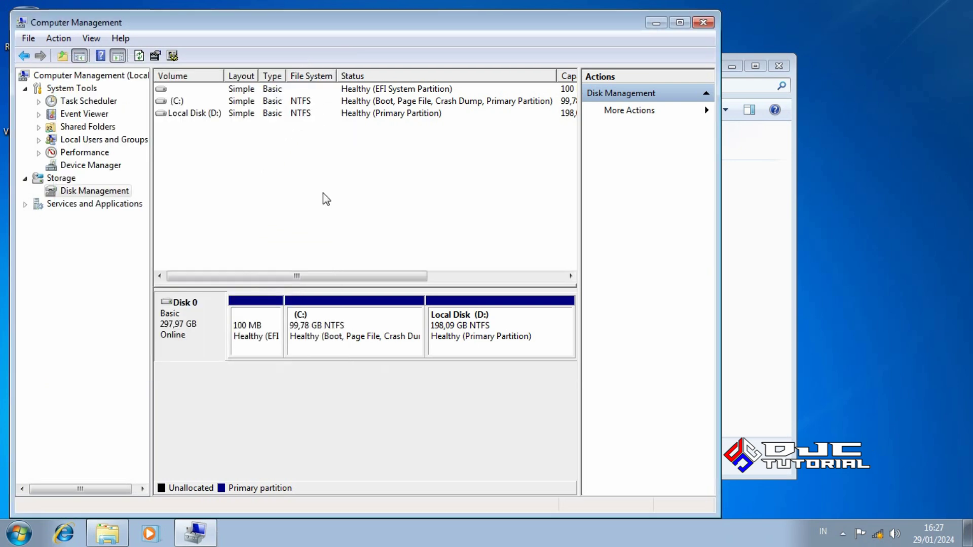
{"action": "left_click", "coordinate": [700, 24]}
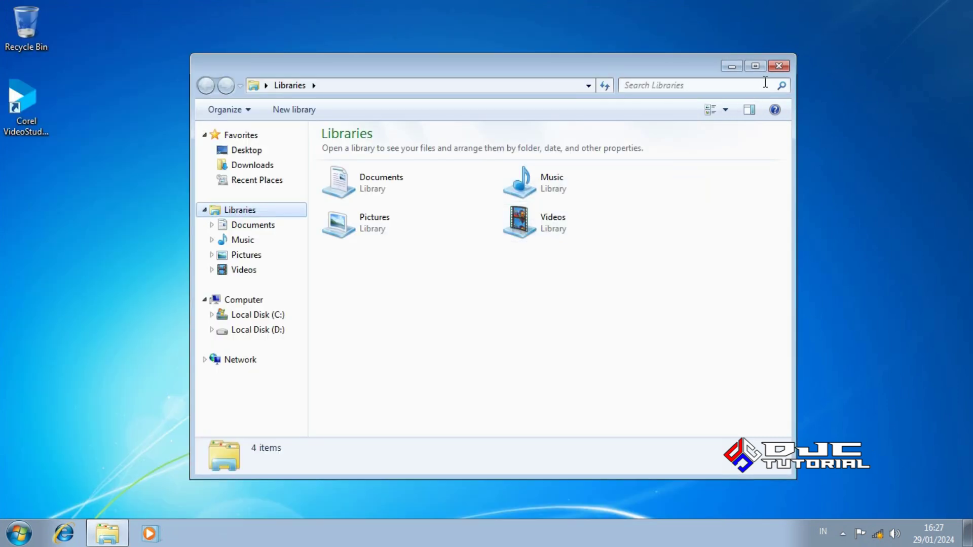
{"action": "left_click", "coordinate": [778, 67]}
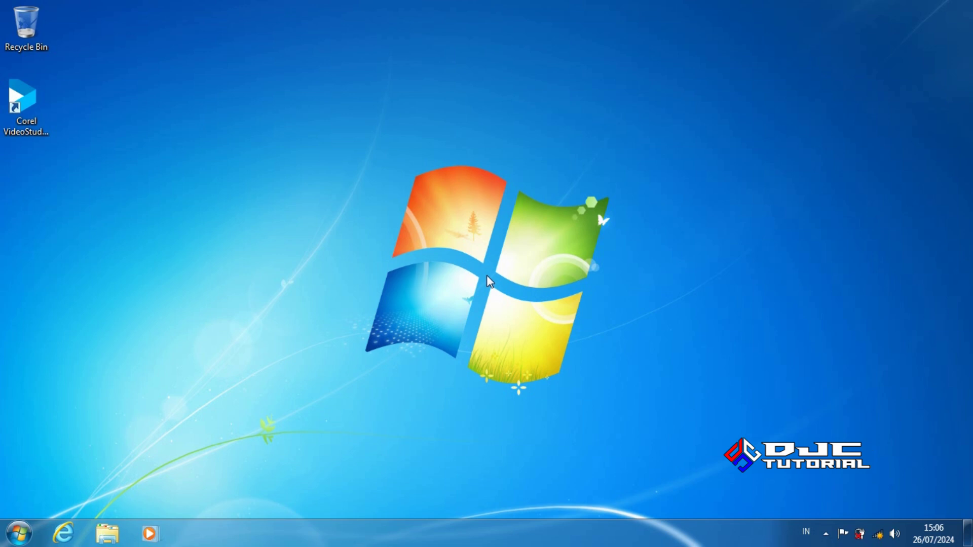
Step: Dismiss the AutoPlay prompt for the flash drive and copy all folders from FDD (E:)
{"action": "left_click", "coordinate": [117, 536]}
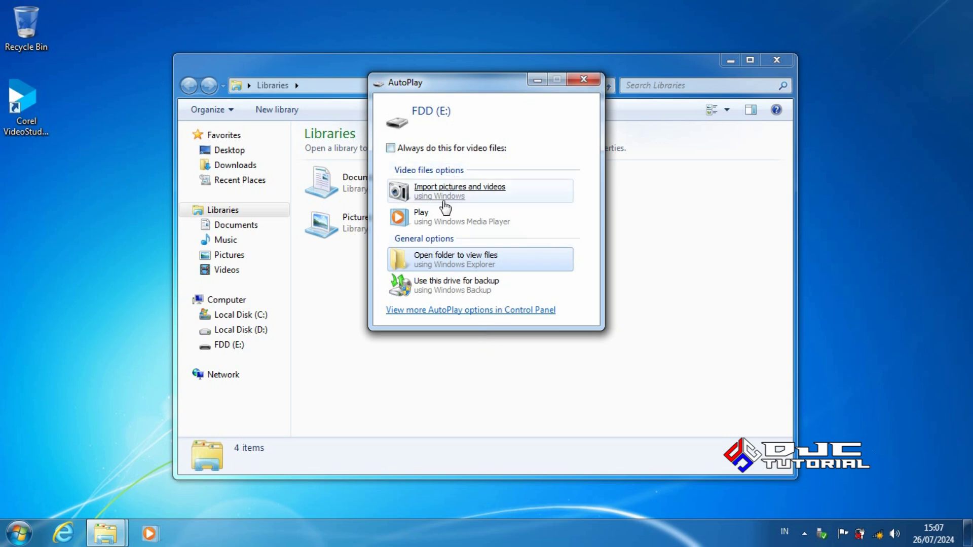
{"action": "left_click", "coordinate": [583, 80]}
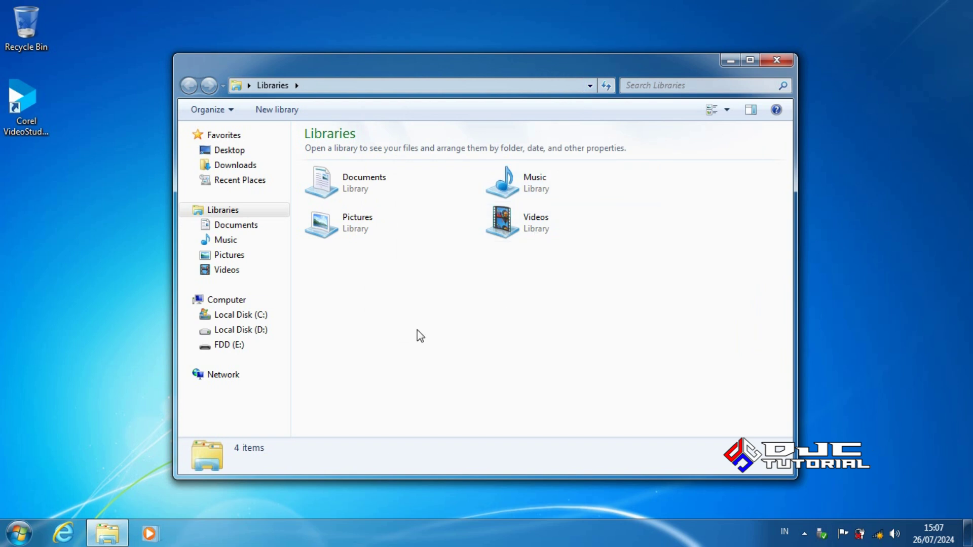
{"action": "left_click", "coordinate": [261, 349]}
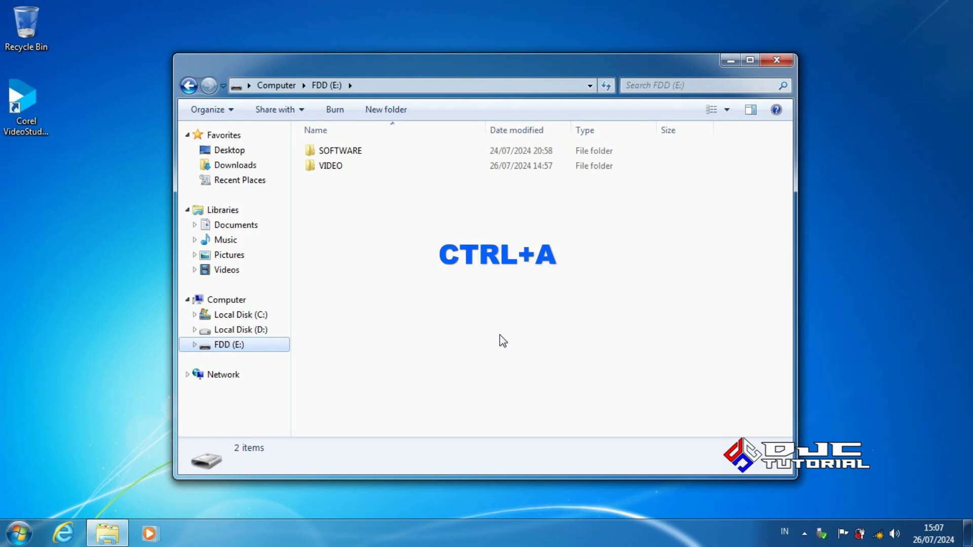
{"action": "key", "text": "ctrl+a"}
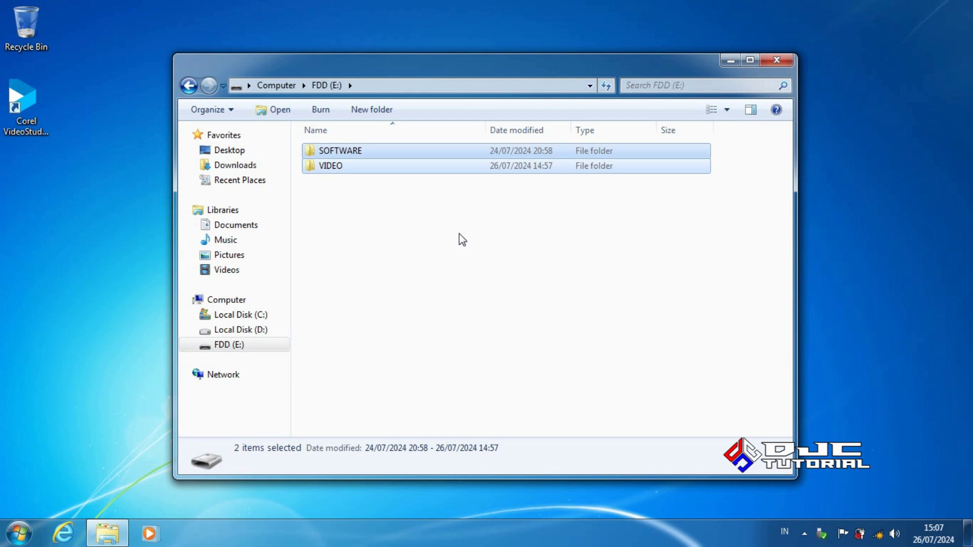
{"action": "right_click", "coordinate": [434, 166]}
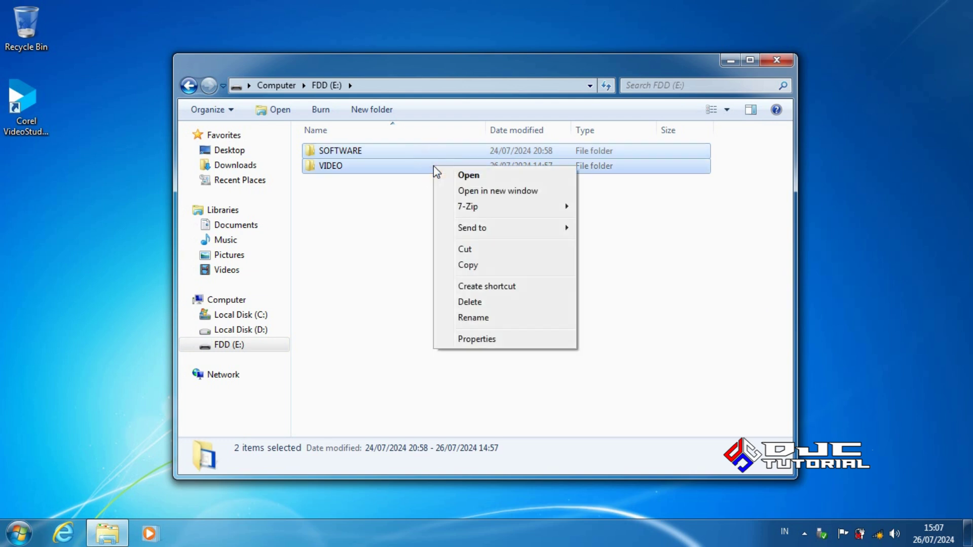
{"action": "left_click", "coordinate": [487, 265]}
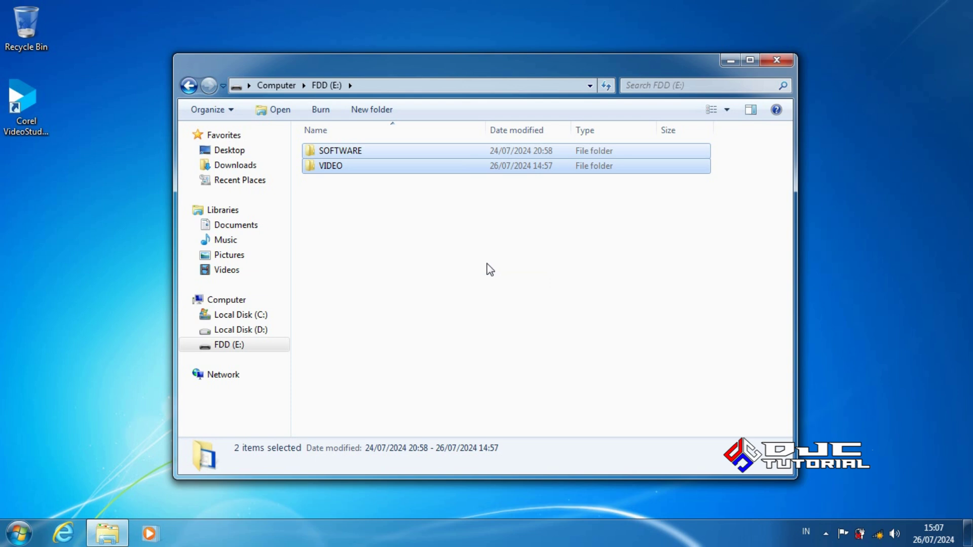
Step: Create a new folder named BACKUP DATA FDD on Local Disk (D:)
{"action": "left_click", "coordinate": [264, 330]}
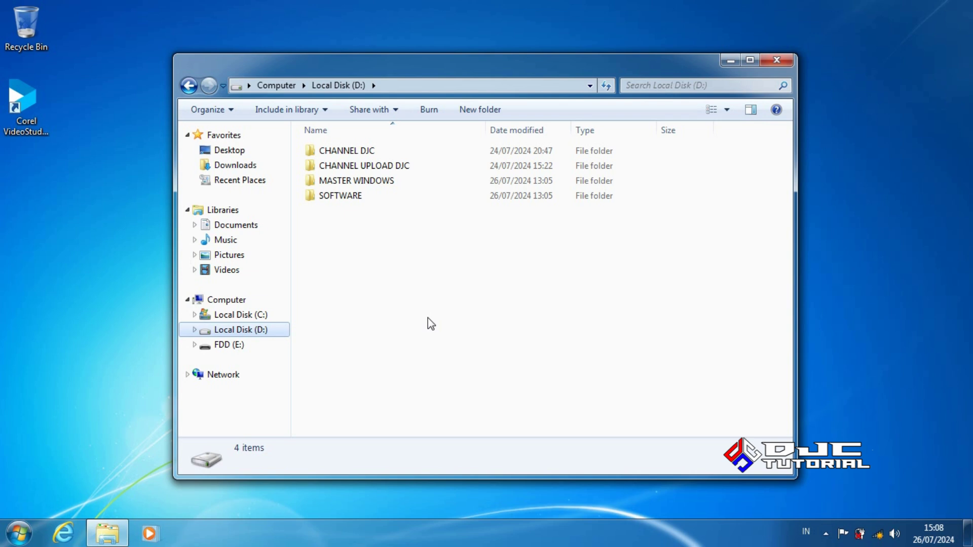
{"action": "right_click", "coordinate": [440, 302]}
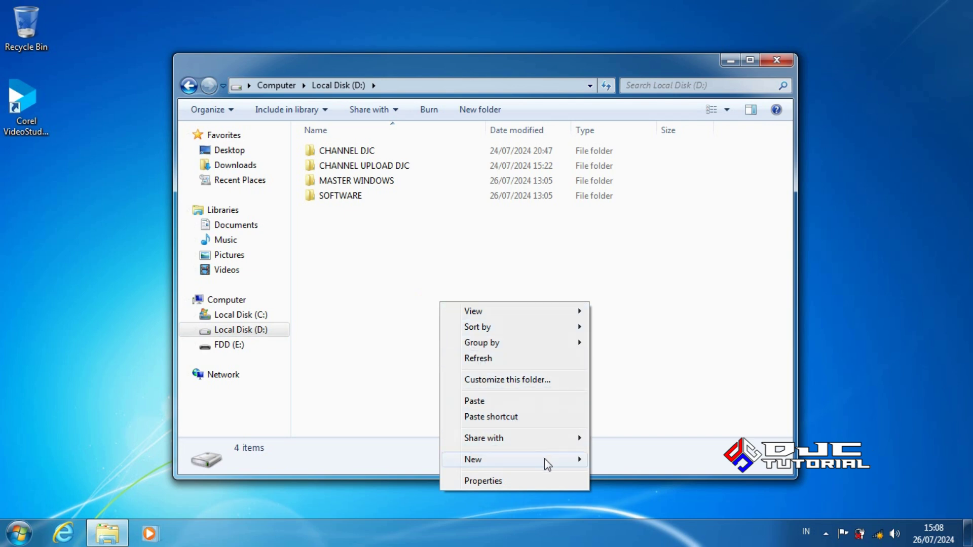
{"action": "mouse_move", "coordinate": [545, 463]}
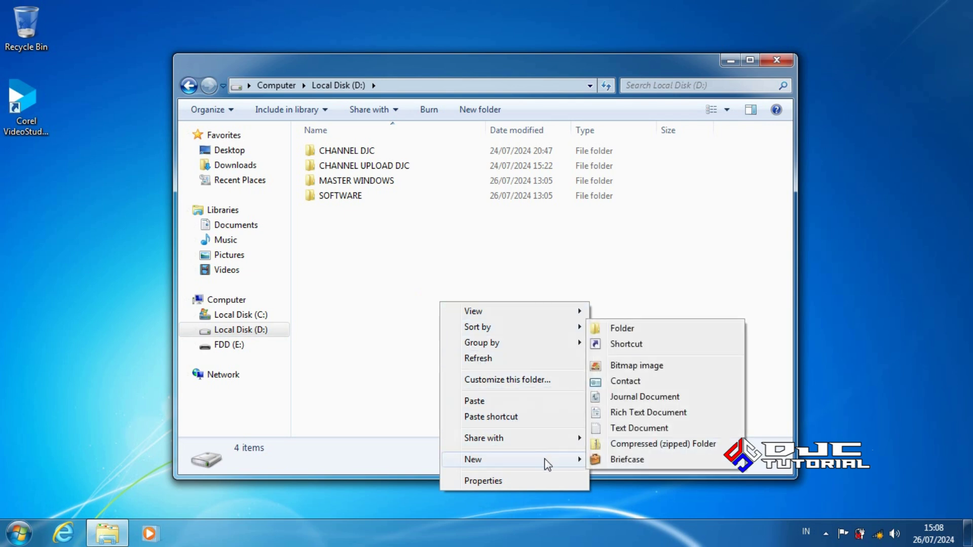
{"action": "left_click", "coordinate": [616, 331]}
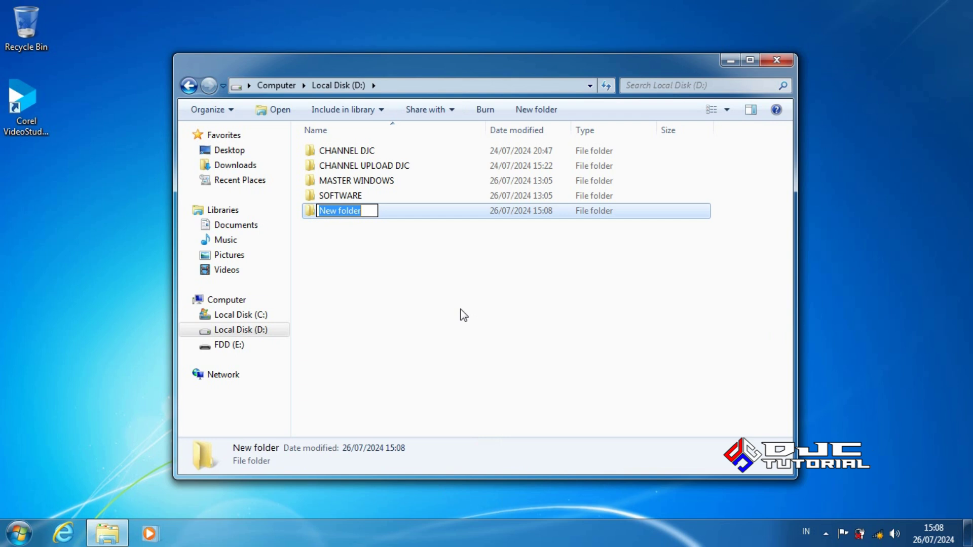
{"action": "type", "text": "B"}
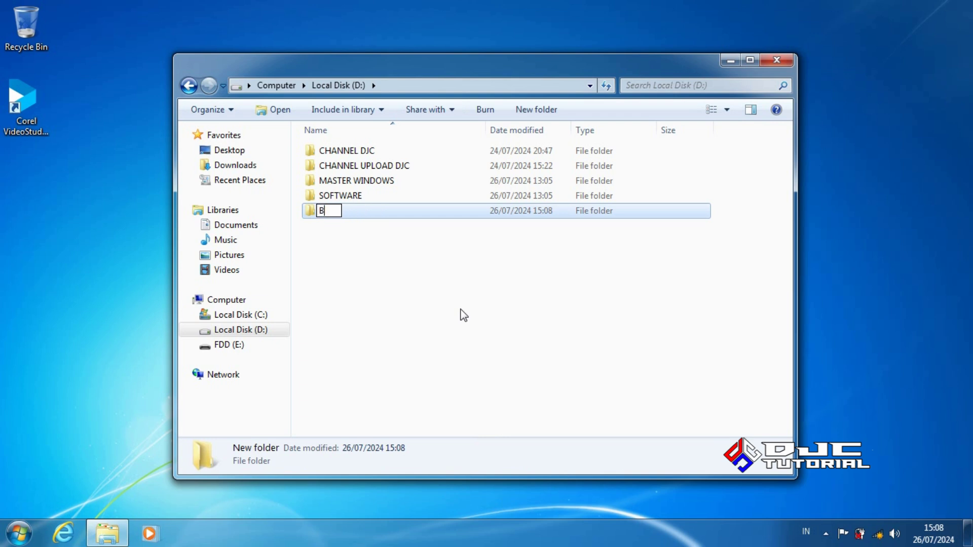
{"action": "type", "text": "ACKUP "}
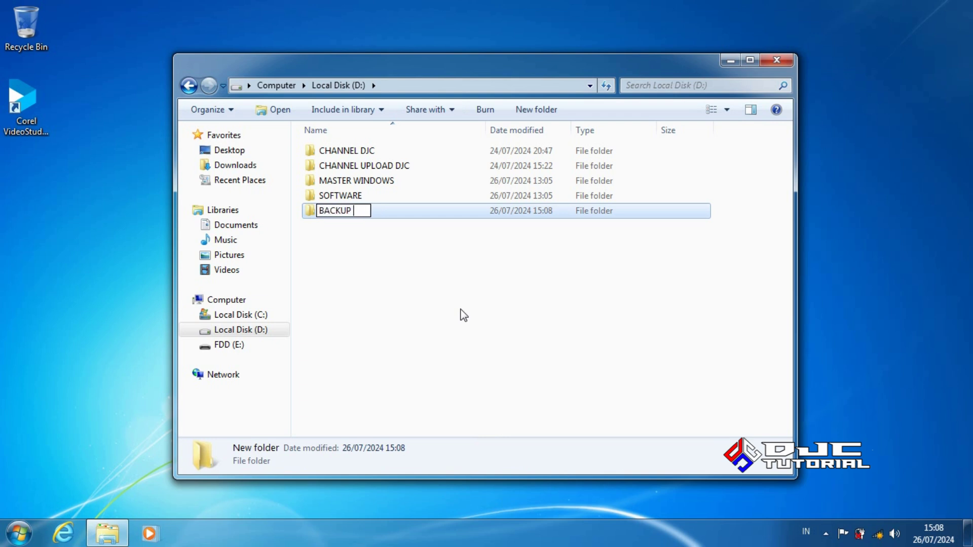
{"action": "type", "text": "DATA FDD"}
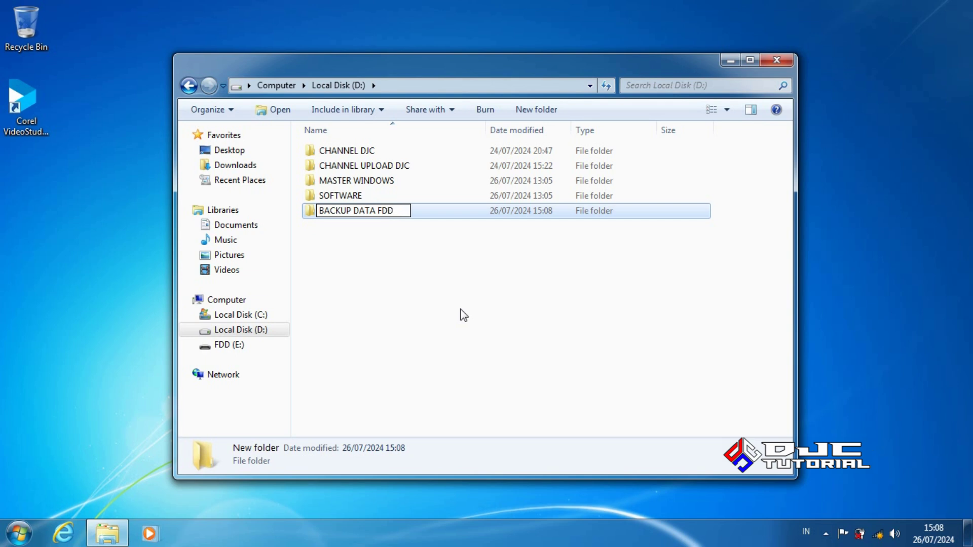
{"action": "left_click", "coordinate": [454, 315]}
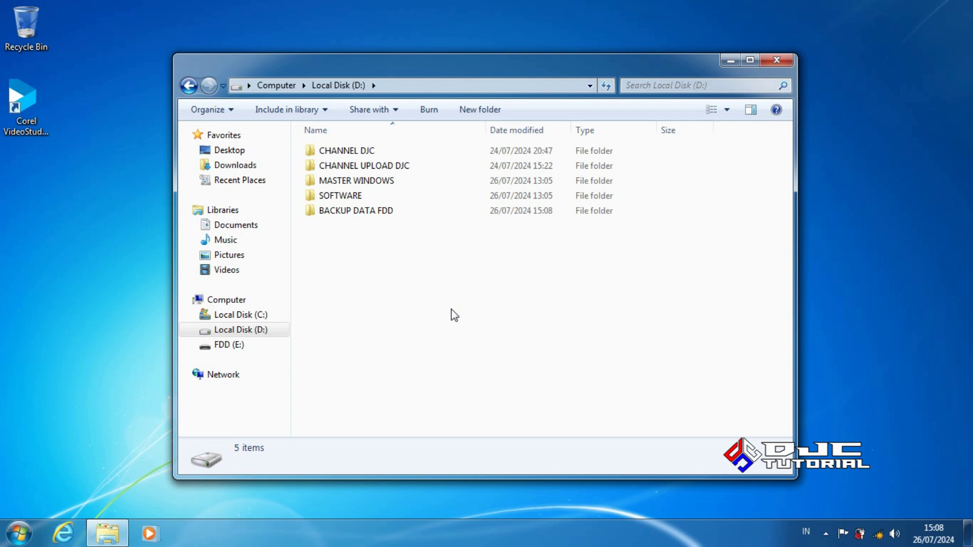
Step: Paste the copied flash drive folders into the BACKUP DATA FDD folder
{"action": "double_click", "coordinate": [385, 212]}
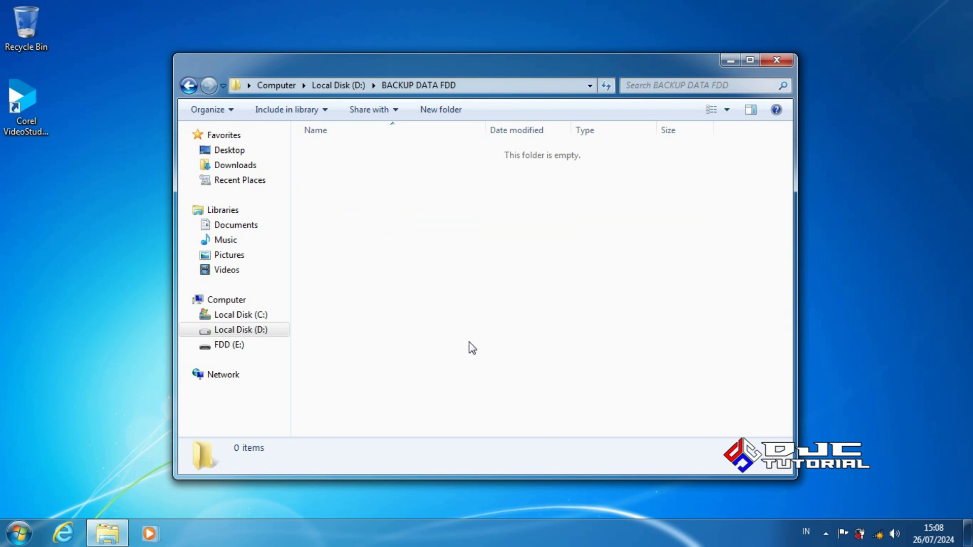
{"action": "right_click", "coordinate": [485, 321]}
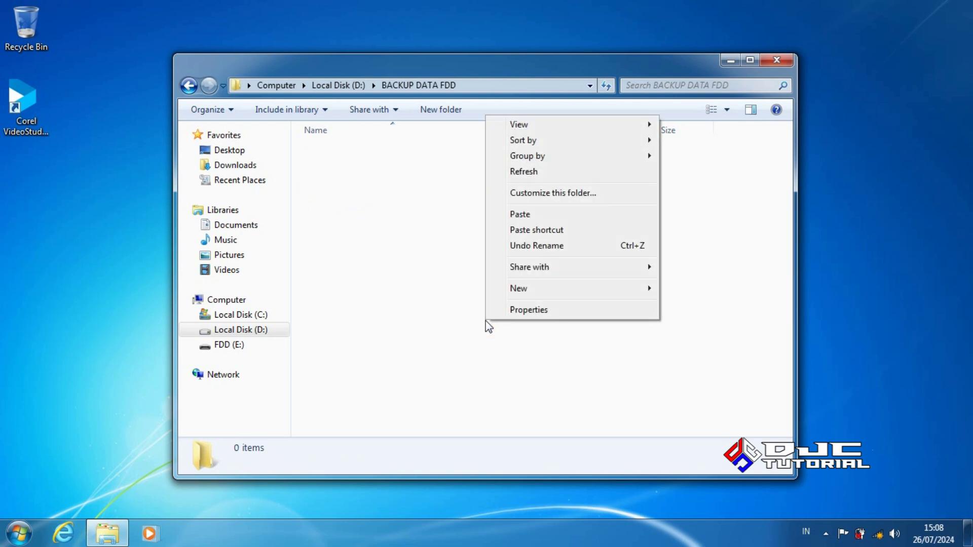
{"action": "left_click", "coordinate": [535, 213]}
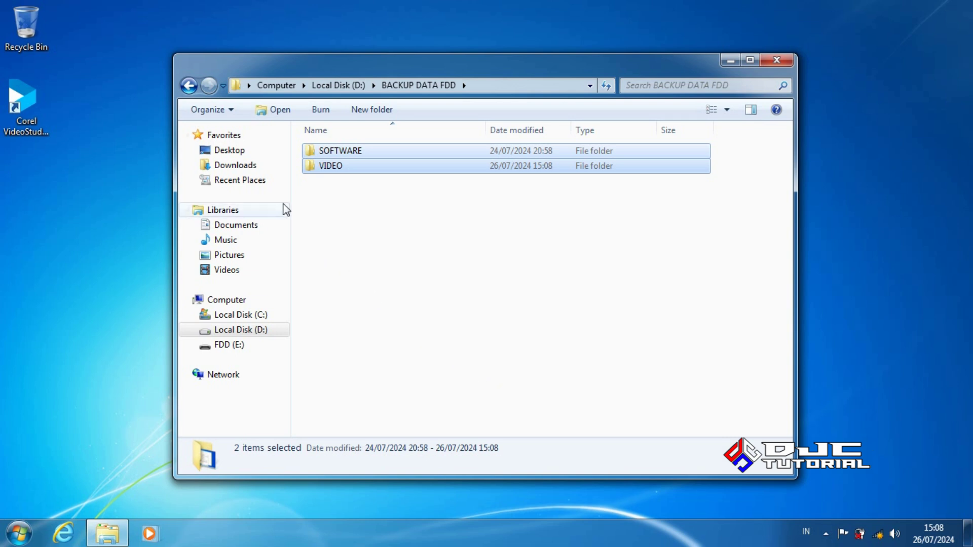
Step: Run rufus-3.22p from the Downloads folder as administrator and allow it to make changes to the computer
{"action": "left_click", "coordinate": [250, 163]}
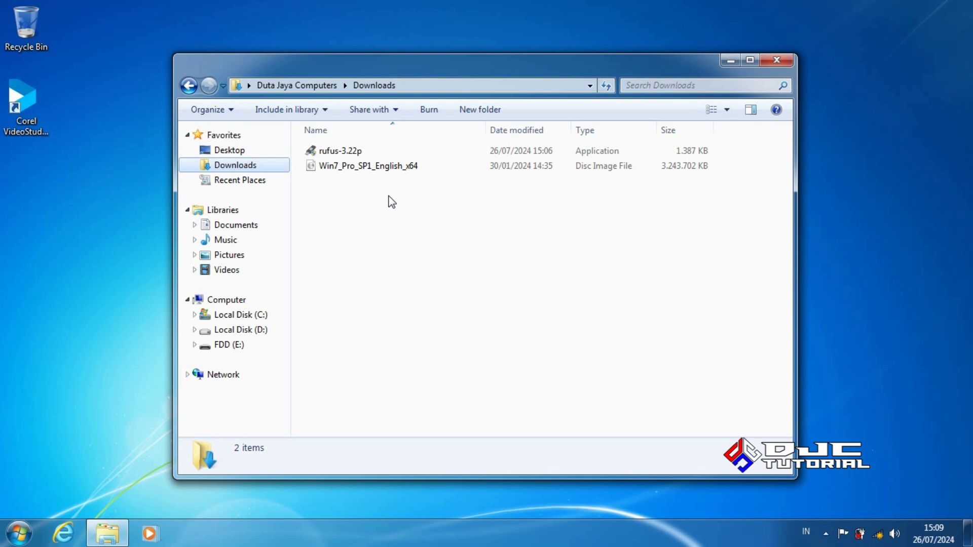
{"action": "left_click", "coordinate": [354, 151]}
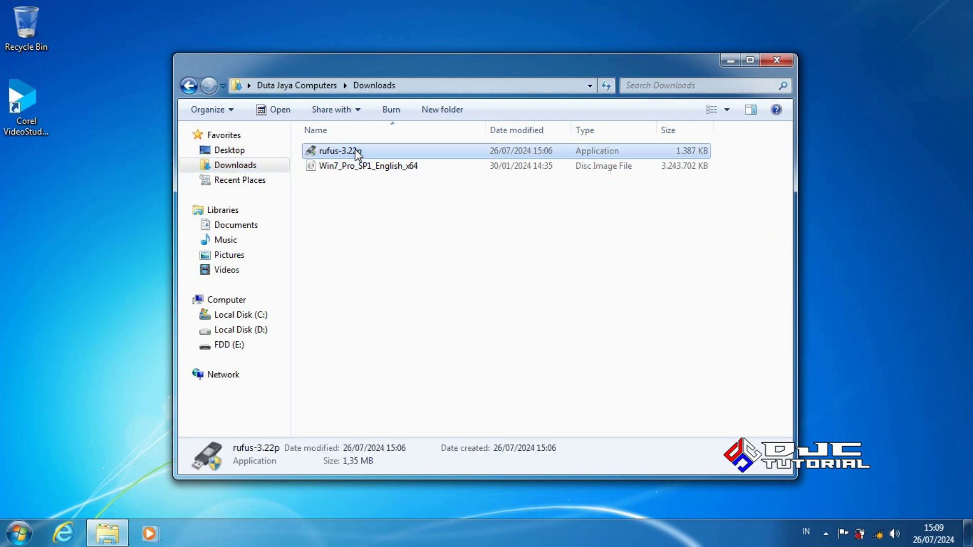
{"action": "right_click", "coordinate": [357, 154]}
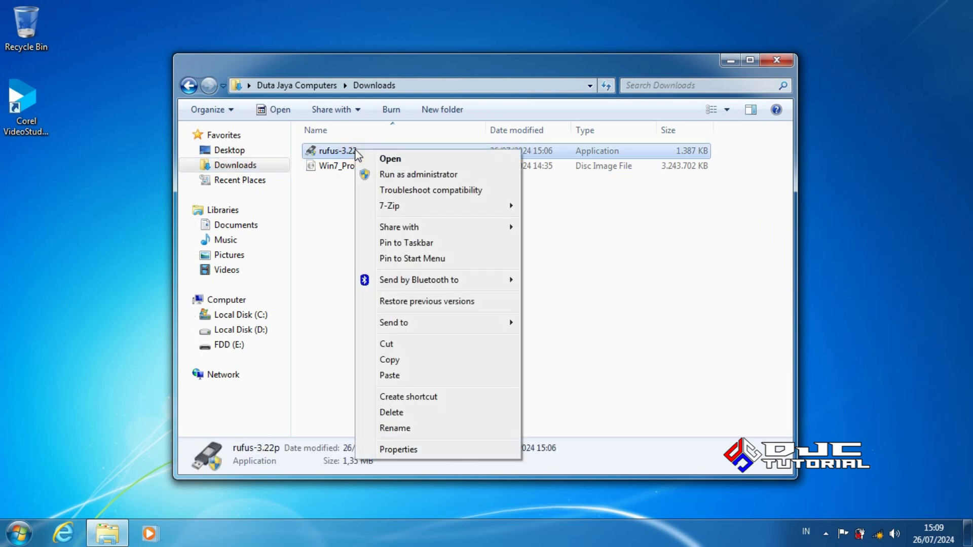
{"action": "left_click", "coordinate": [405, 174]}
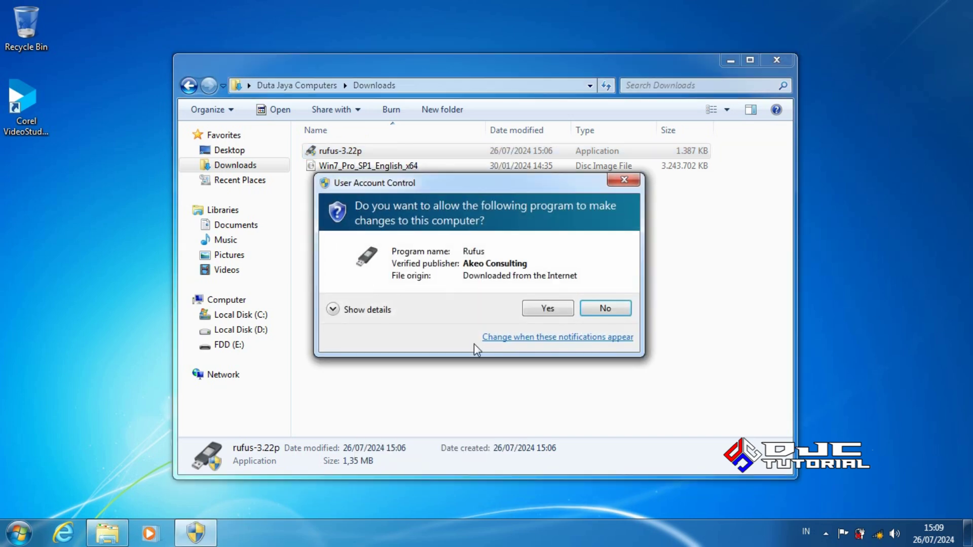
{"action": "left_click", "coordinate": [535, 309]}
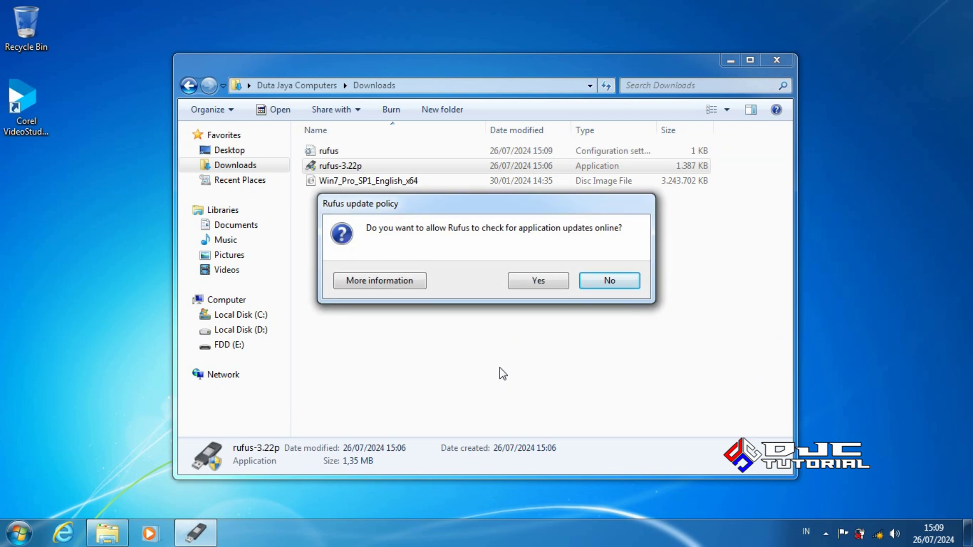
Step: Decline online update checks in Rufus and choose the Win7_Pro_SP1_English_x64 ISO from Downloads as the boot image
{"action": "left_click", "coordinate": [615, 282]}
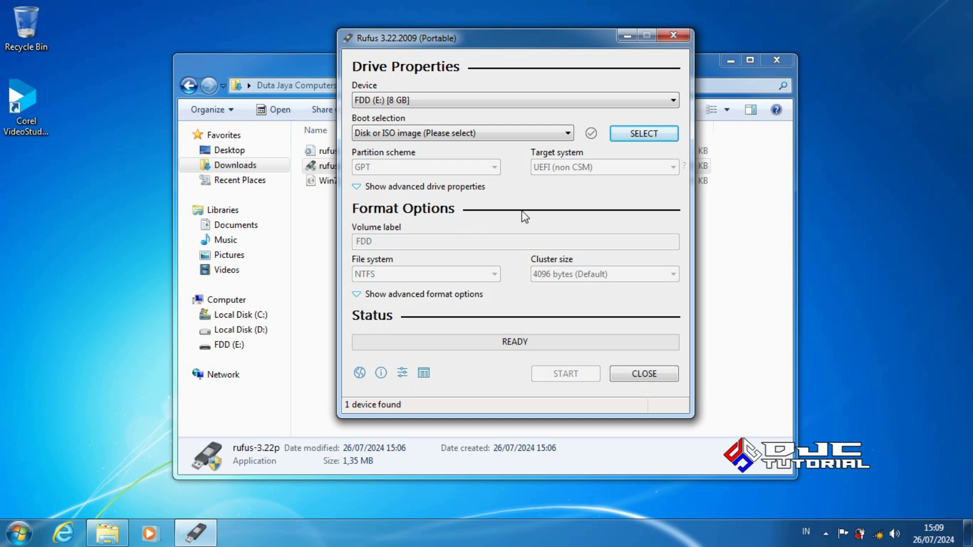
{"action": "left_click", "coordinate": [641, 134]}
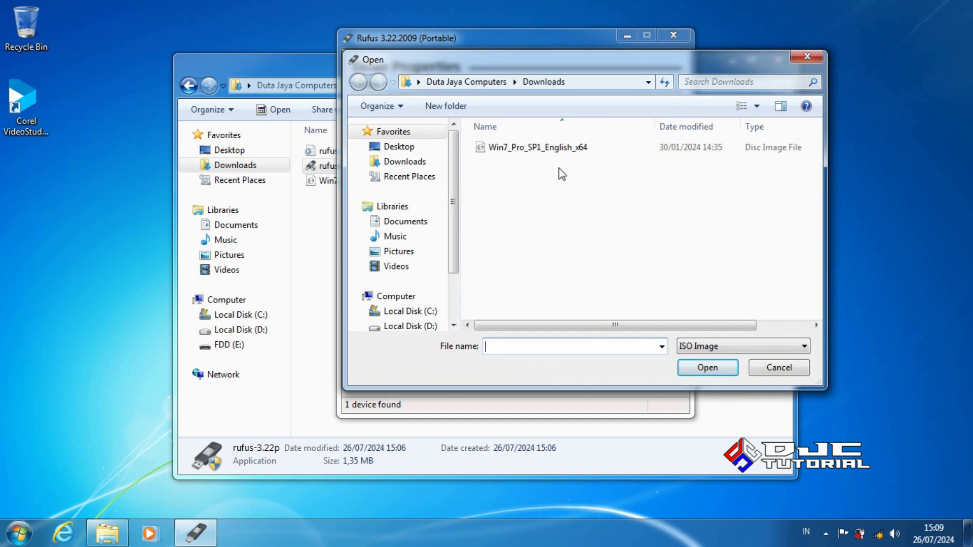
{"action": "left_click", "coordinate": [566, 154]}
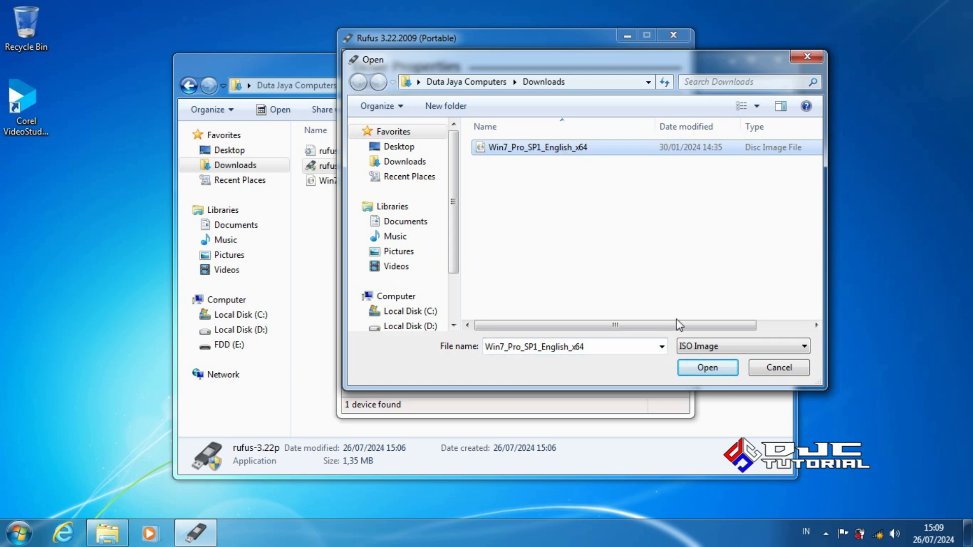
{"action": "left_click", "coordinate": [707, 367]}
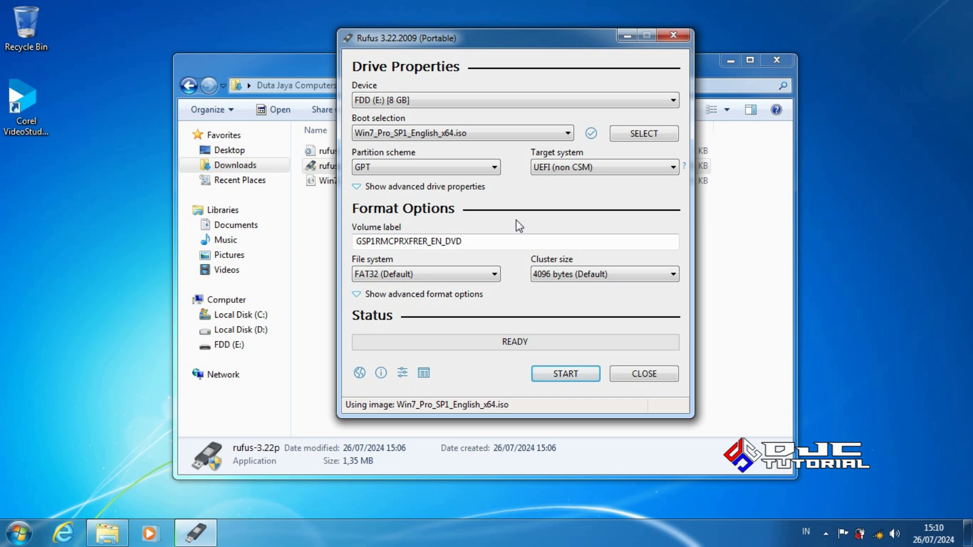
Step: Write the Windows 7 image to FDD (E:), accept erasing all its data, and close Rufus once writing is done
{"action": "left_click", "coordinate": [566, 375]}
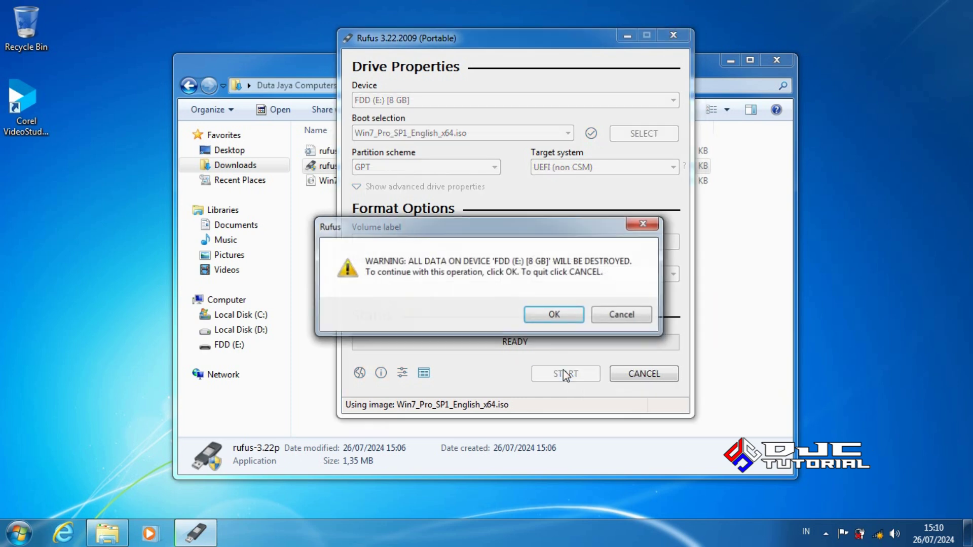
{"action": "left_click", "coordinate": [555, 315]}
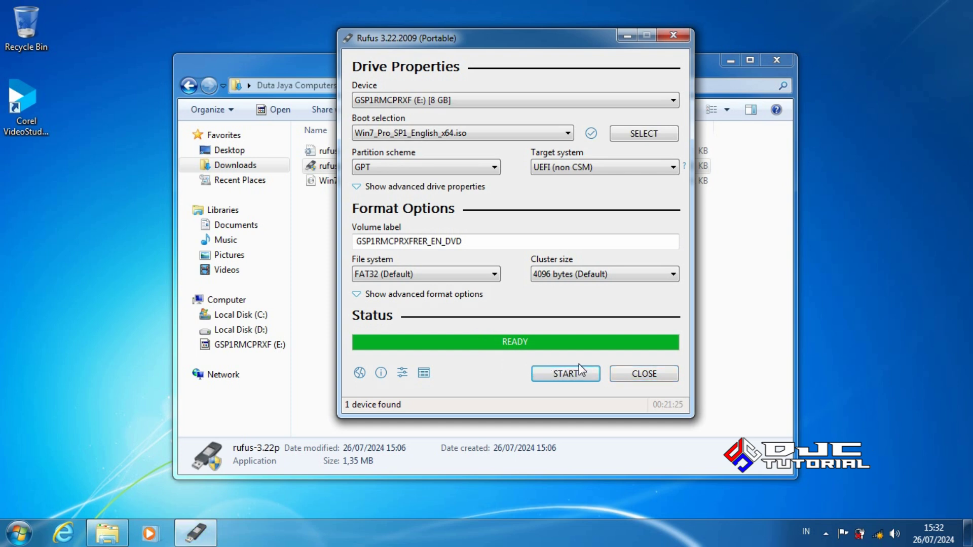
{"action": "left_click", "coordinate": [640, 374]}
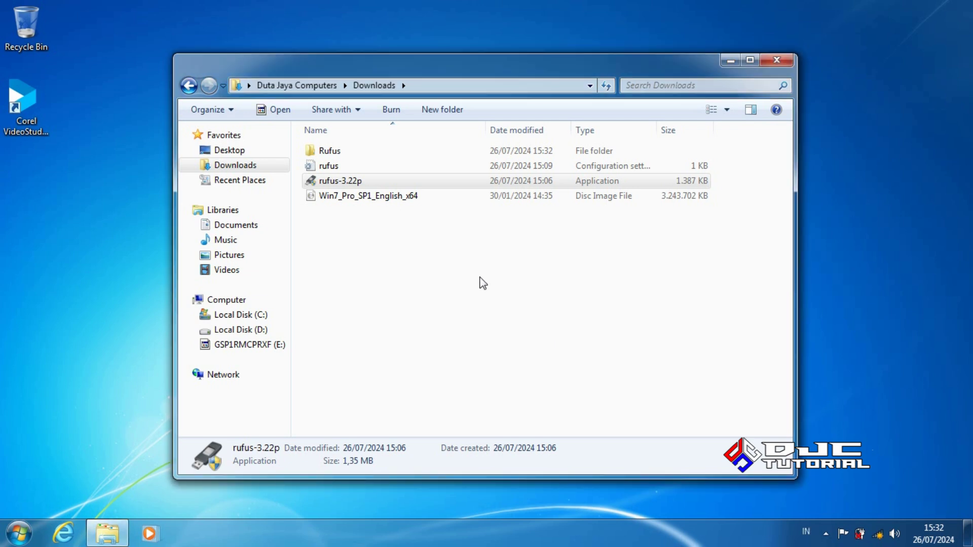
Step: Copy everything inside the efi\microsoft\boot folder on the GSP1RMCPRXF (E:) flash drive
{"action": "left_click", "coordinate": [274, 349]}
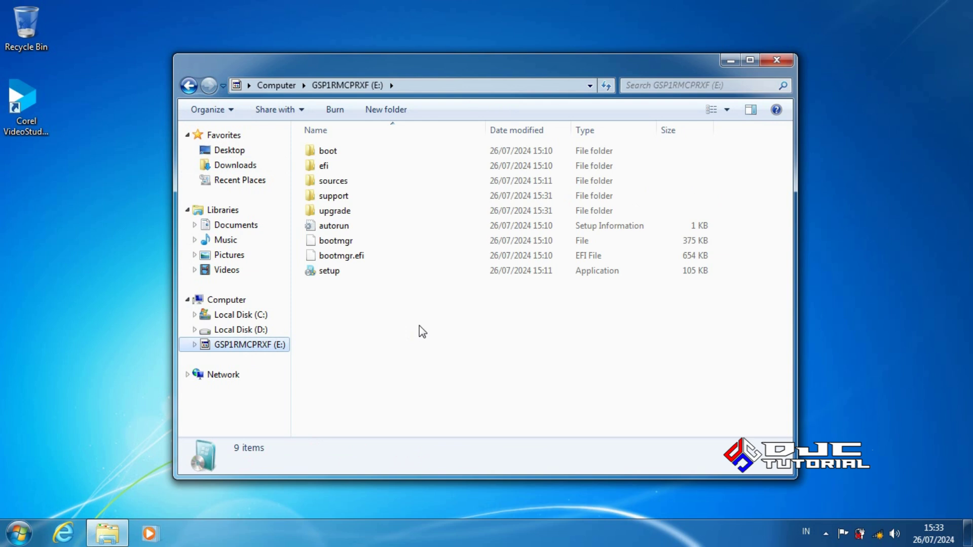
{"action": "left_click", "coordinate": [404, 170]}
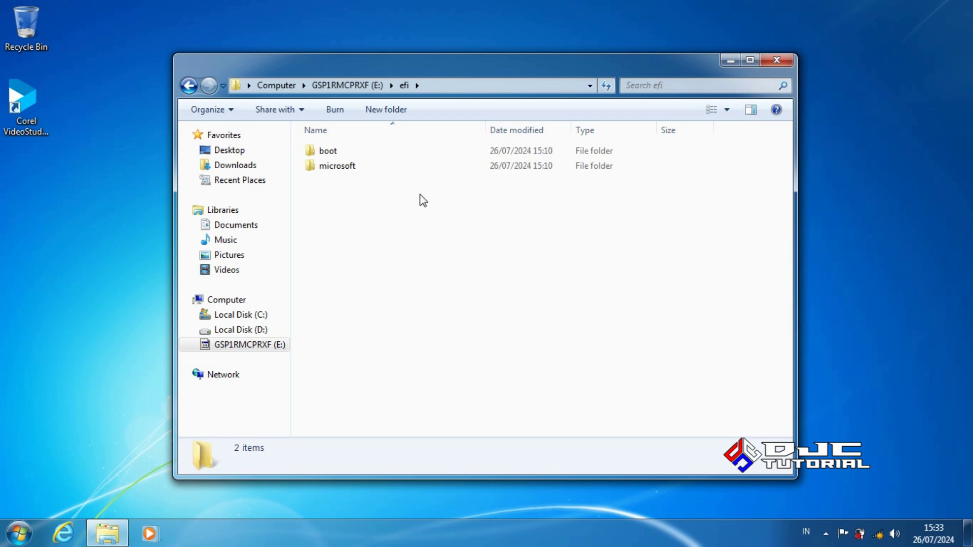
{"action": "double_click", "coordinate": [415, 169]}
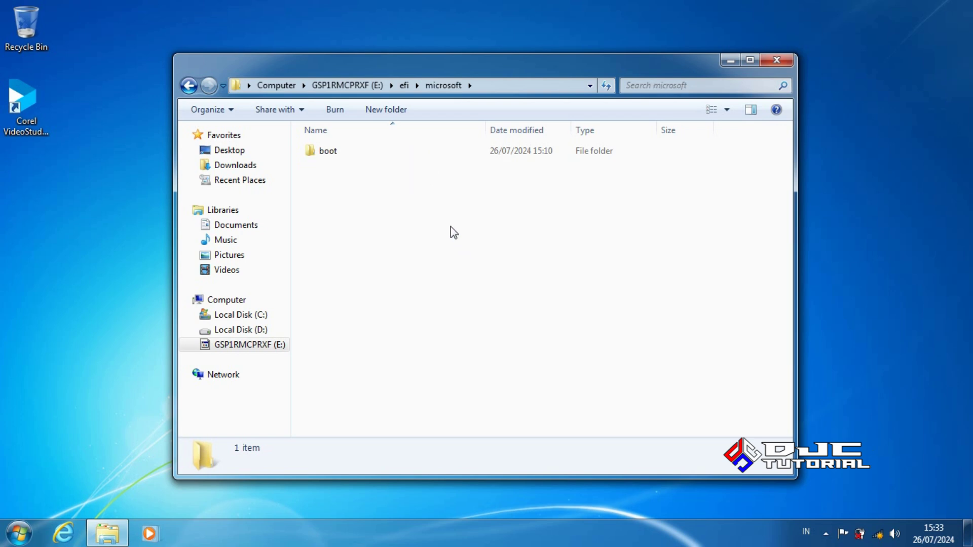
{"action": "double_click", "coordinate": [419, 157]}
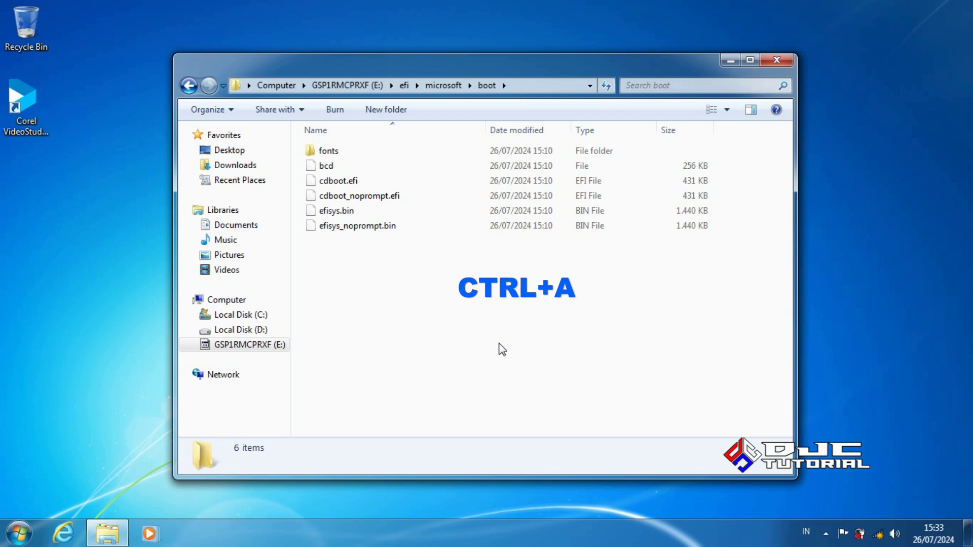
{"action": "key", "text": "ctrl+a"}
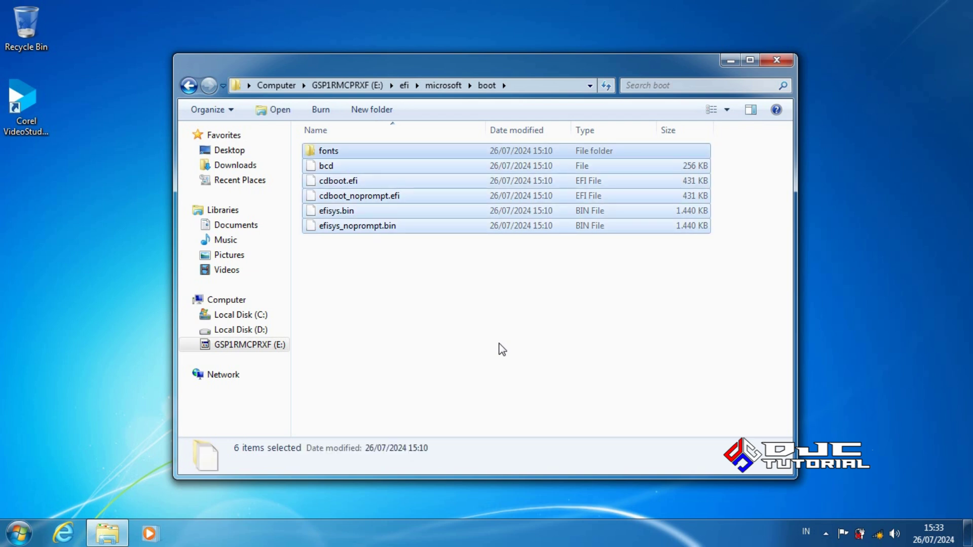
{"action": "right_click", "coordinate": [450, 225]}
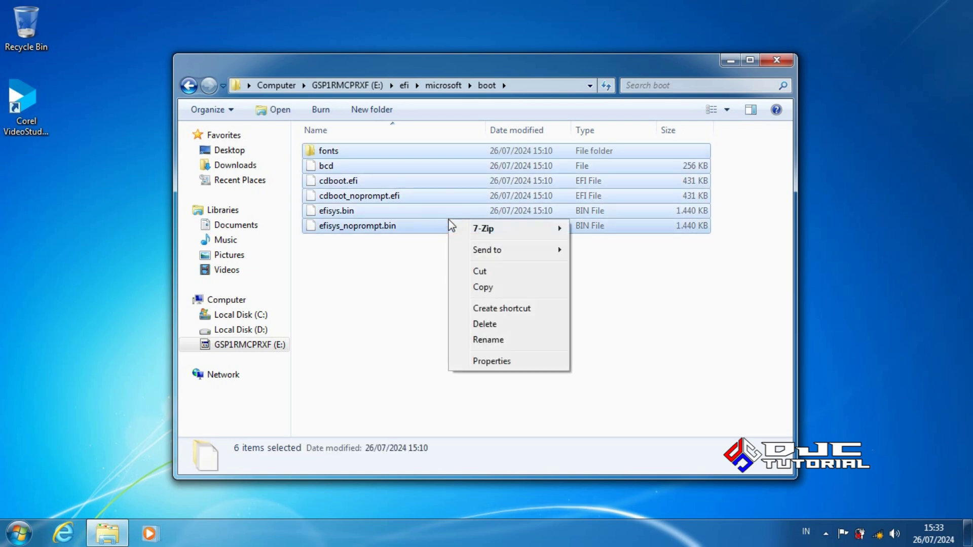
{"action": "left_click", "coordinate": [489, 289]}
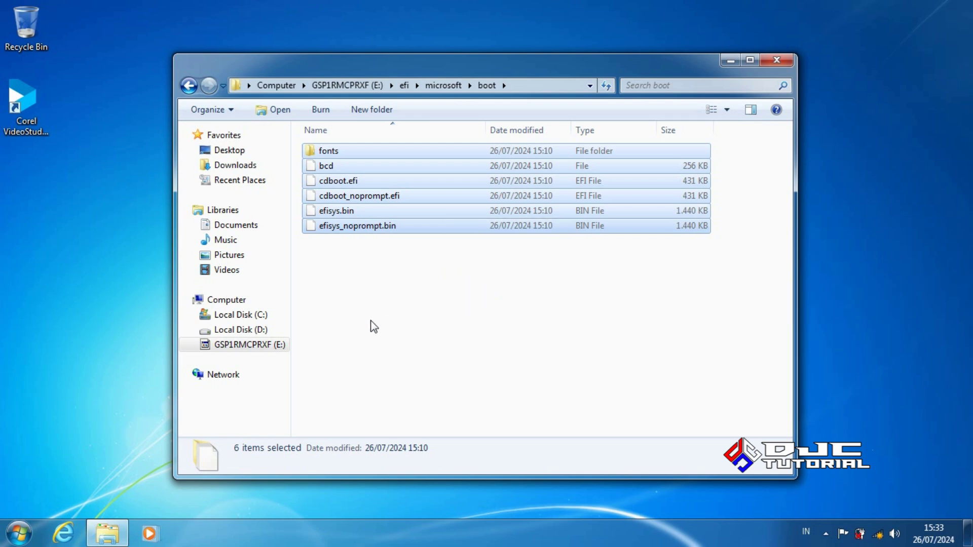
Step: Paste the copied boot files into the efi\boot folder on the GSP1RMCPRXF (E:) drive
{"action": "left_click", "coordinate": [274, 347]}
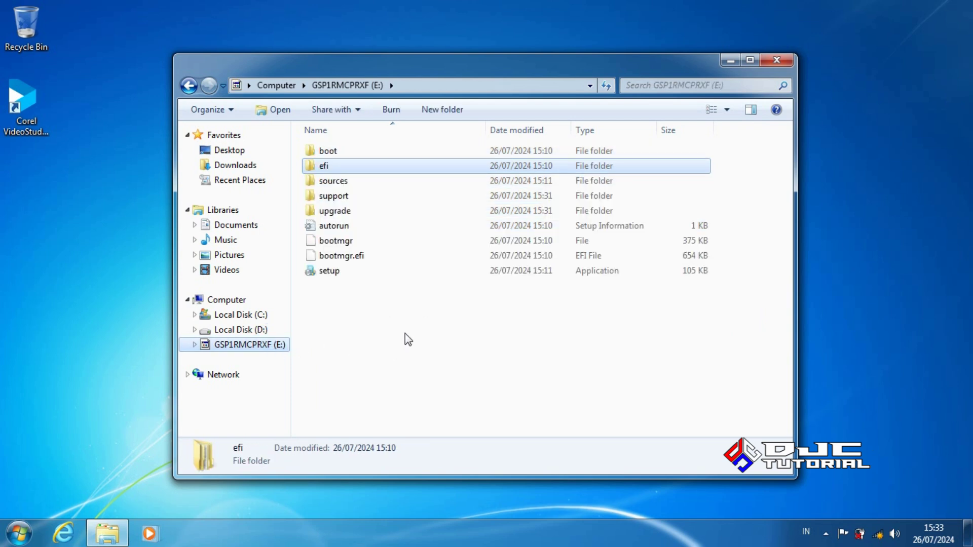
{"action": "double_click", "coordinate": [405, 170]}
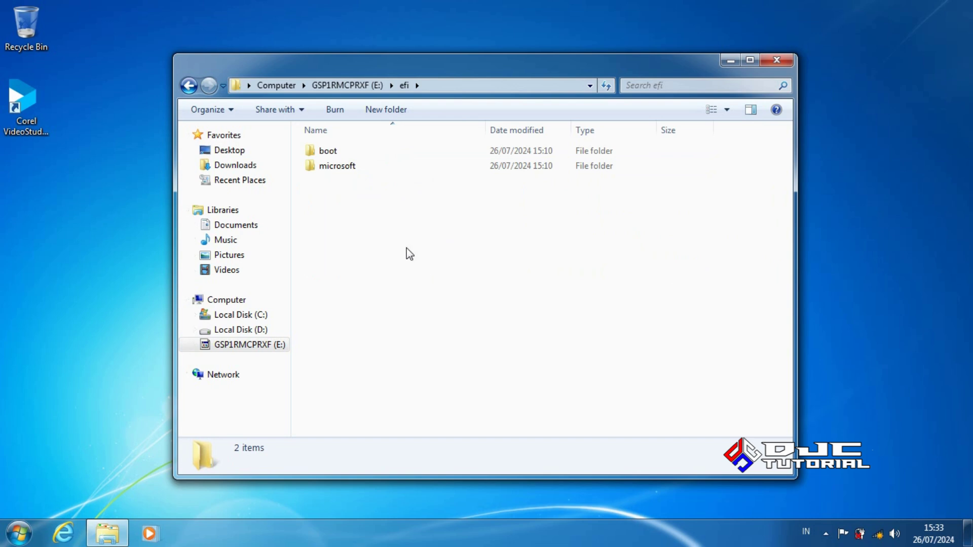
{"action": "double_click", "coordinate": [369, 152]}
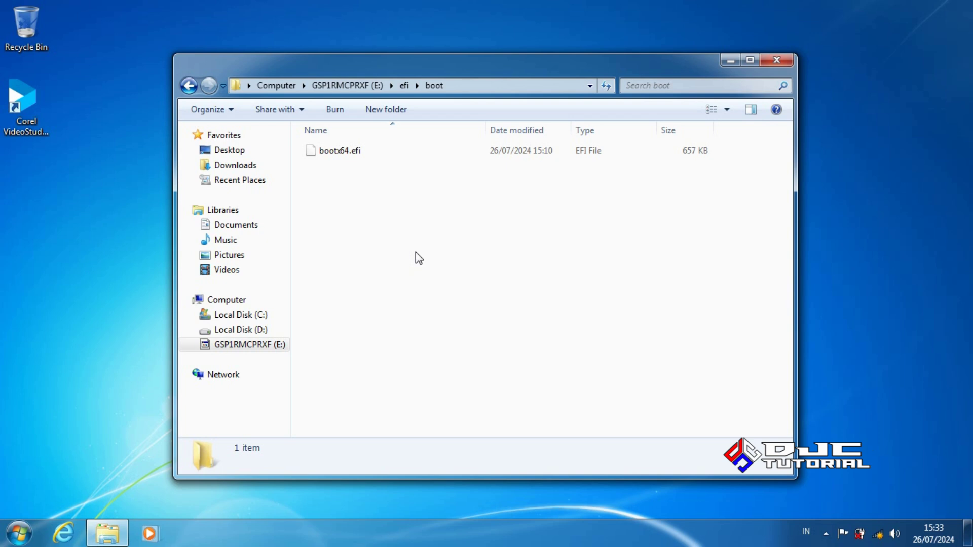
{"action": "right_click", "coordinate": [431, 248]}
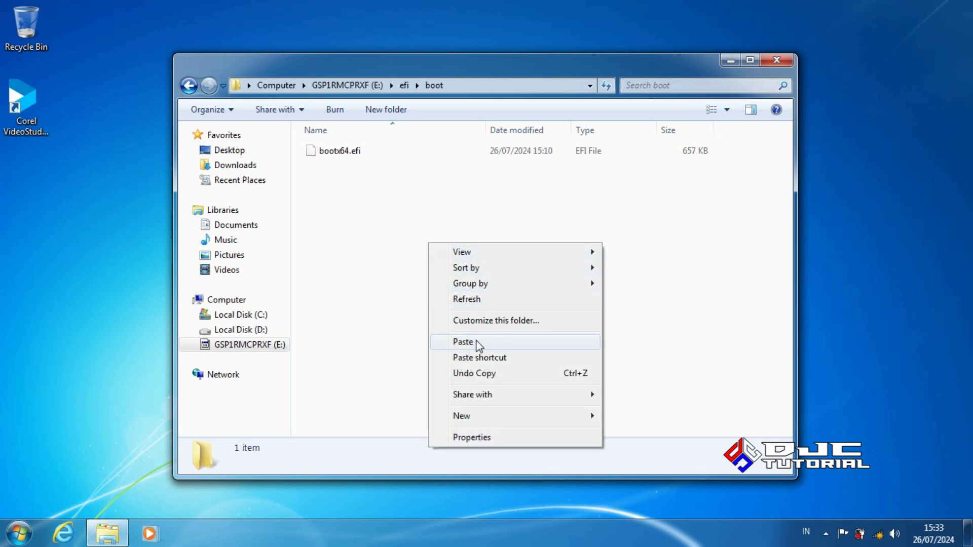
{"action": "left_click", "coordinate": [463, 342]}
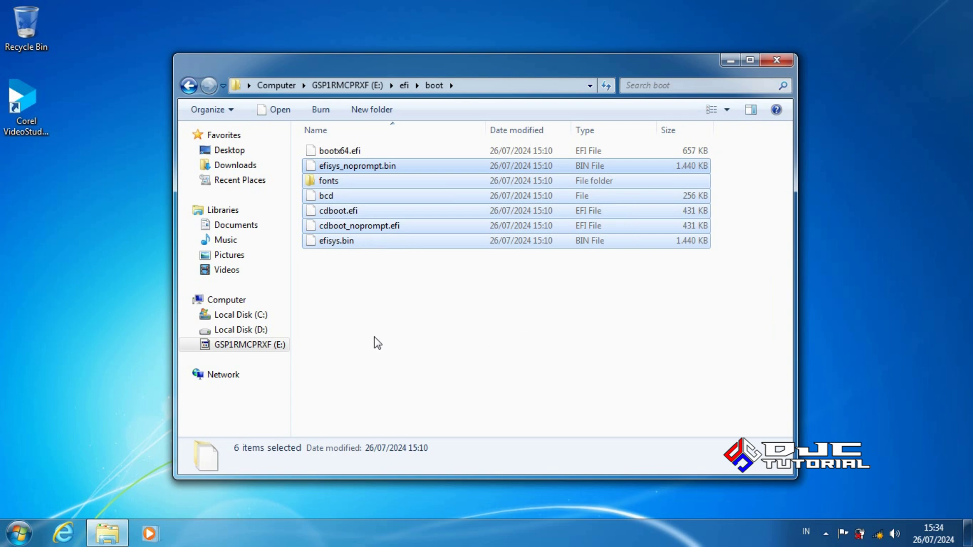
Step: Open install.wim from the sources folder on GSP1RMCPRXF (E:) as an archive in 7-Zip
{"action": "left_click", "coordinate": [280, 346]}
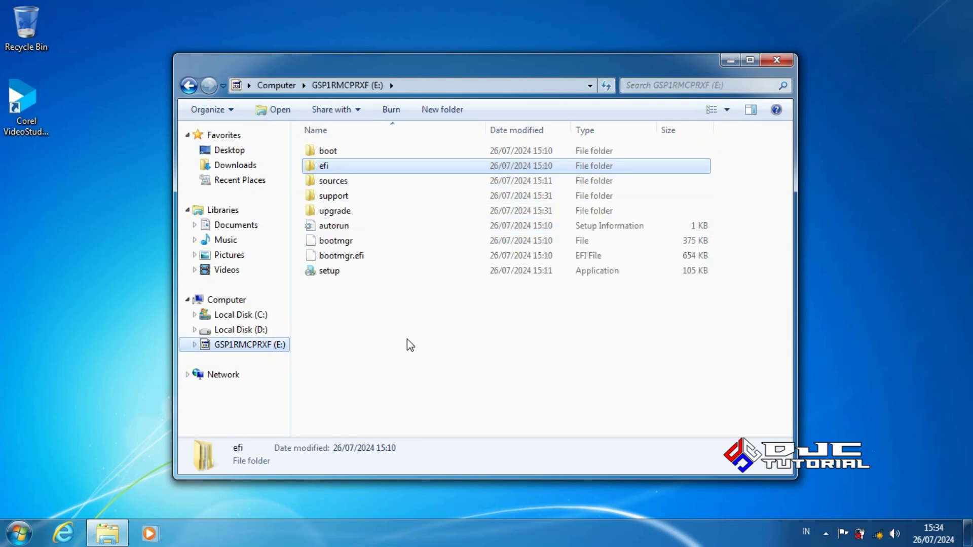
{"action": "double_click", "coordinate": [377, 182]}
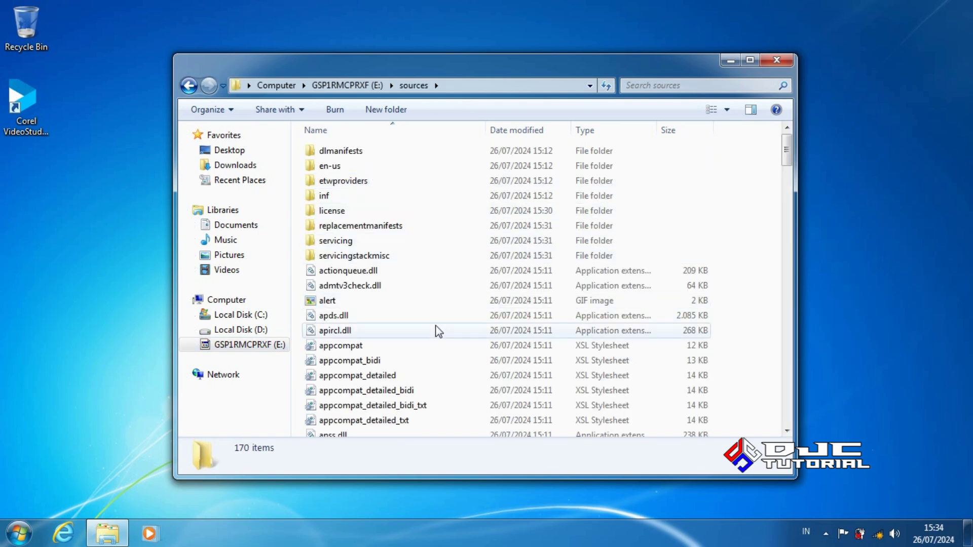
{"action": "left_click_drag", "start_coordinate": [783, 155], "coordinate": [796, 252]}
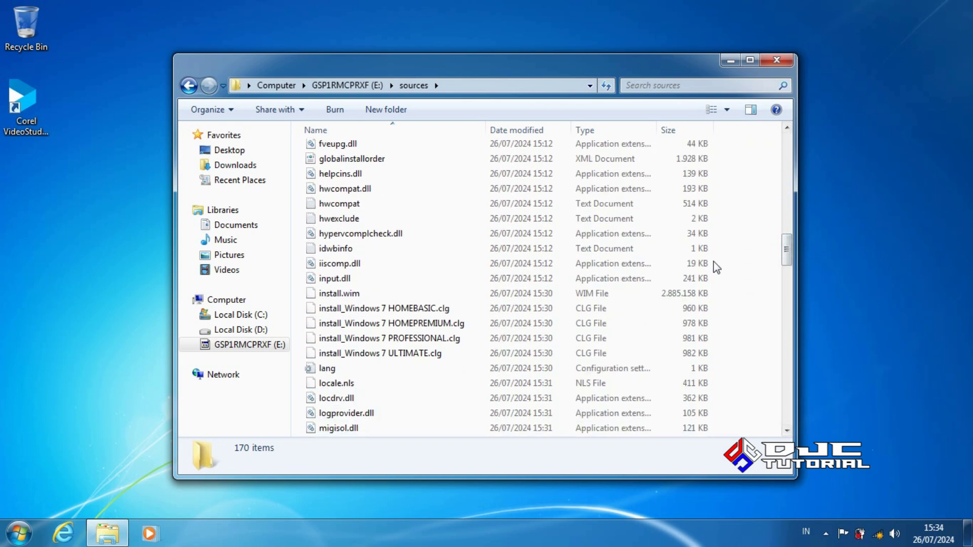
{"action": "left_click", "coordinate": [417, 296]}
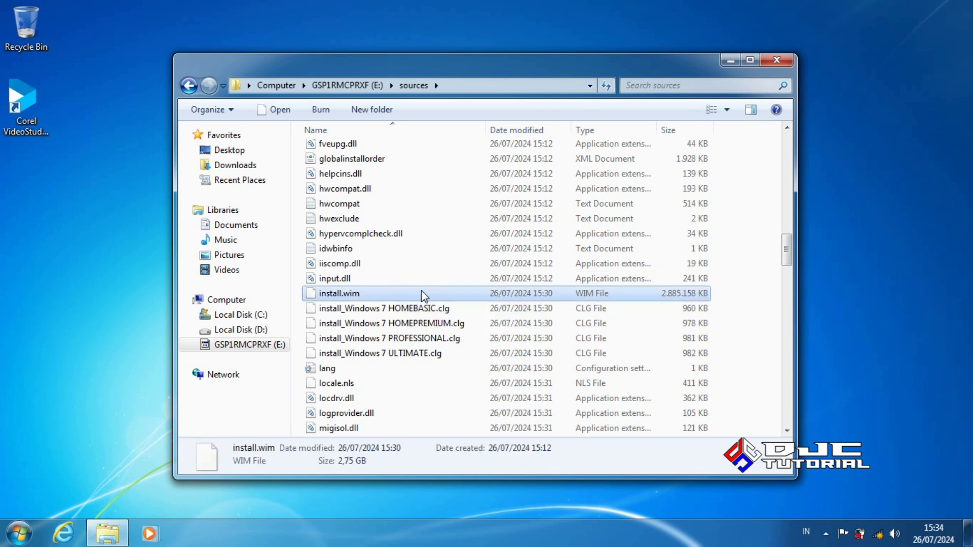
{"action": "right_click", "coordinate": [422, 292]}
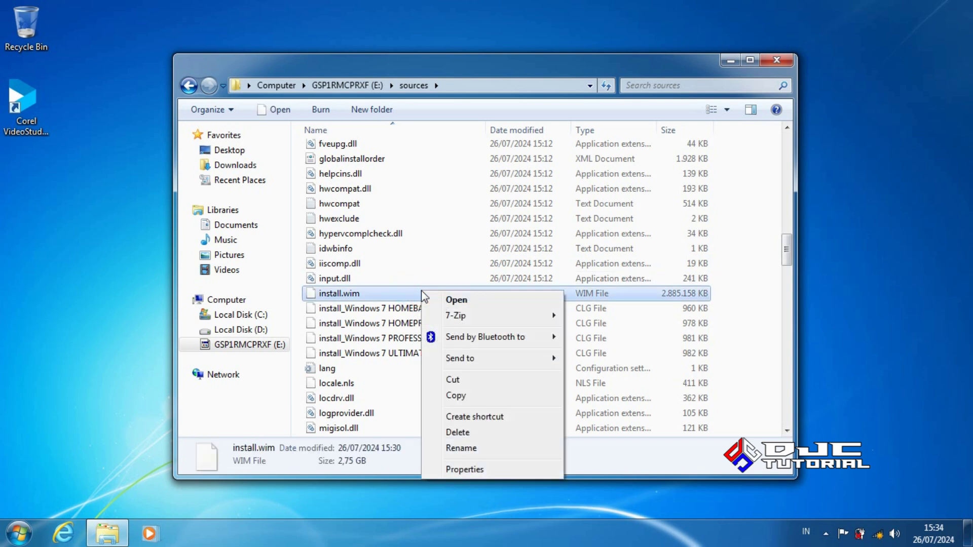
{"action": "mouse_move", "coordinate": [479, 318]}
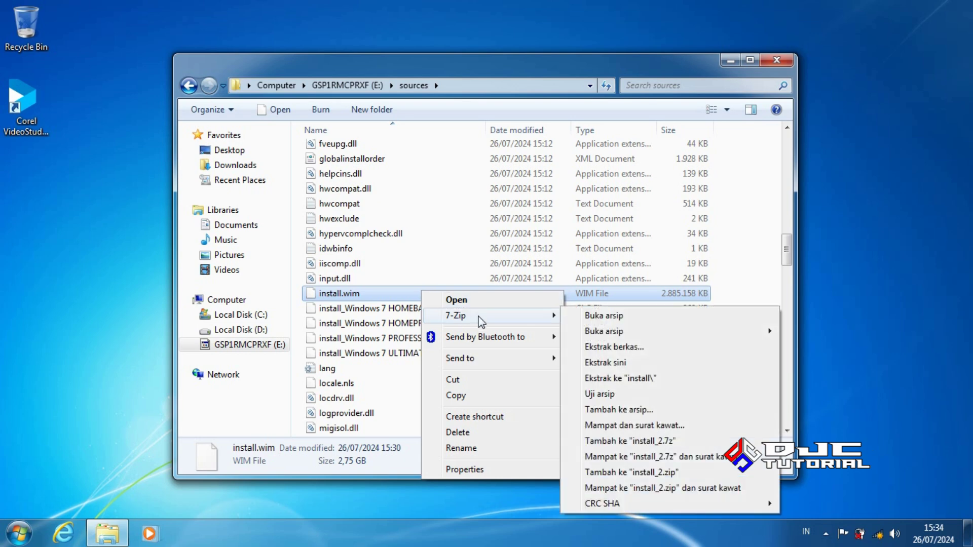
{"action": "left_click", "coordinate": [588, 316]}
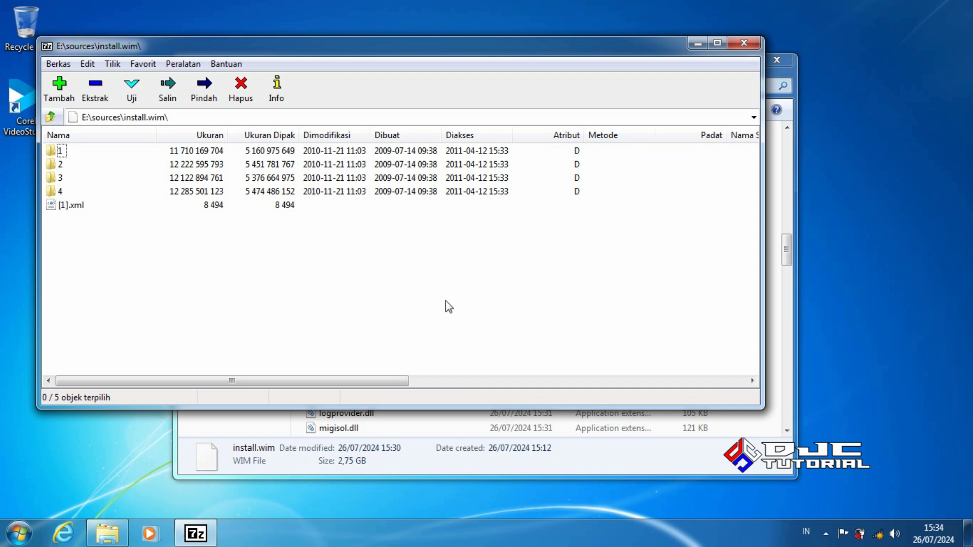
{"action": "left_click", "coordinate": [63, 152]}
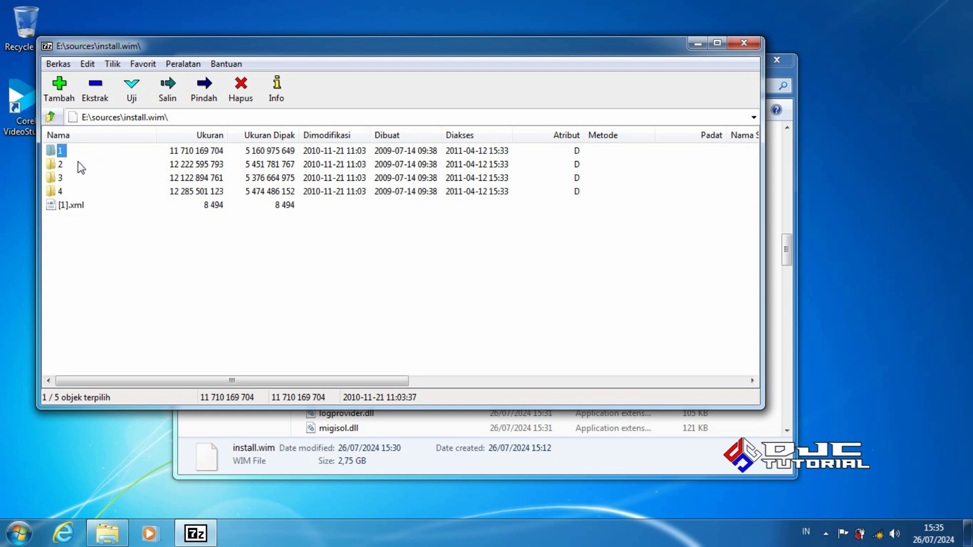
{"action": "left_click", "coordinate": [62, 165]}
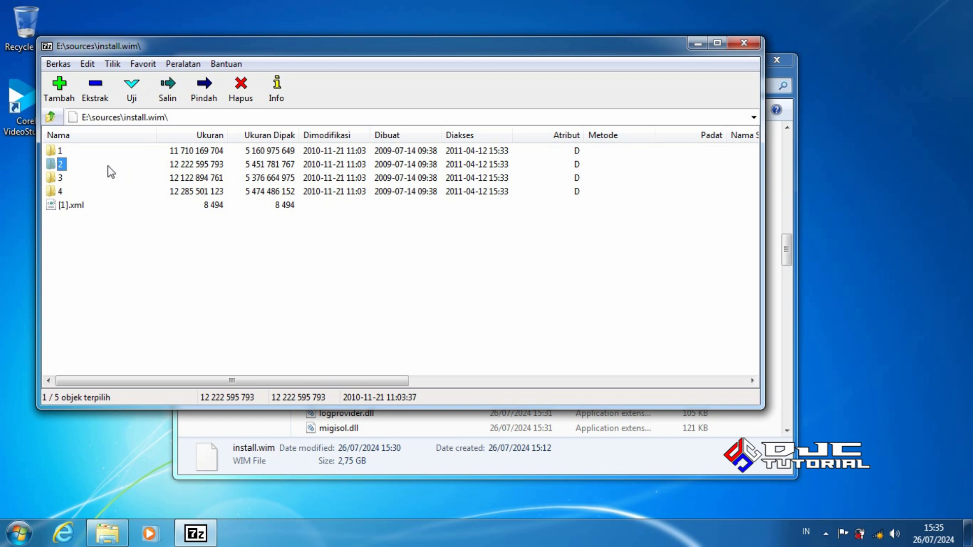
{"action": "left_click", "coordinate": [63, 178]}
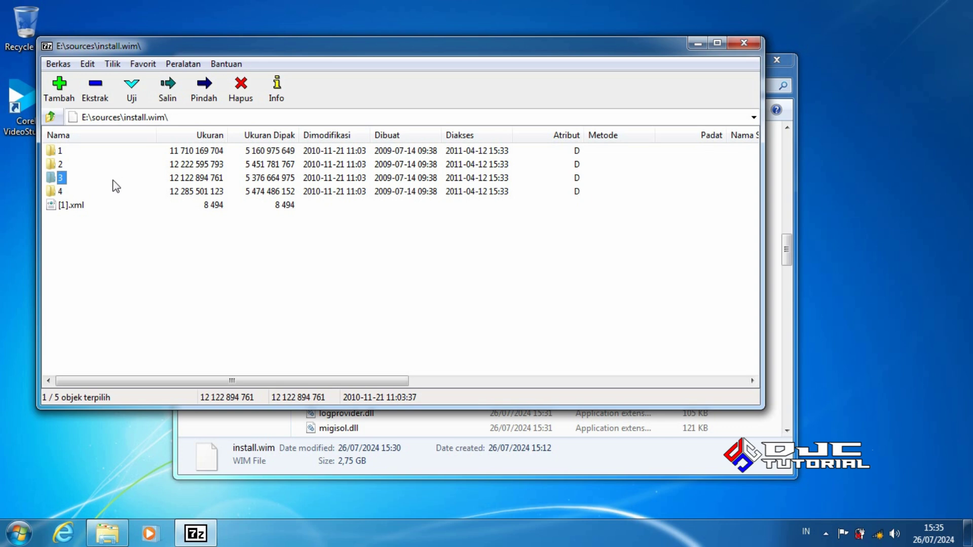
{"action": "left_click", "coordinate": [62, 193]}
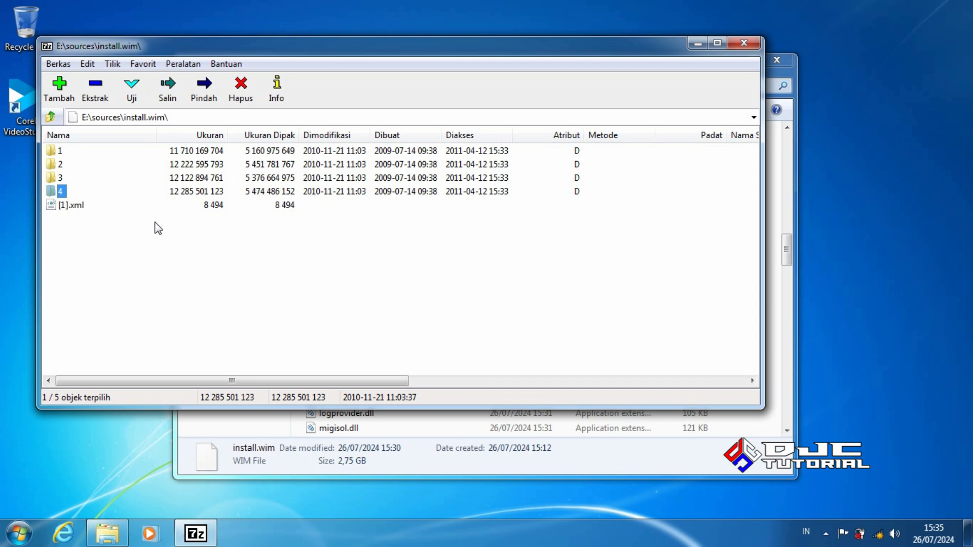
Step: Go to the 3\Windows\Boot\EFI folder inside the install.wim archive
{"action": "double_click", "coordinate": [63, 178]}
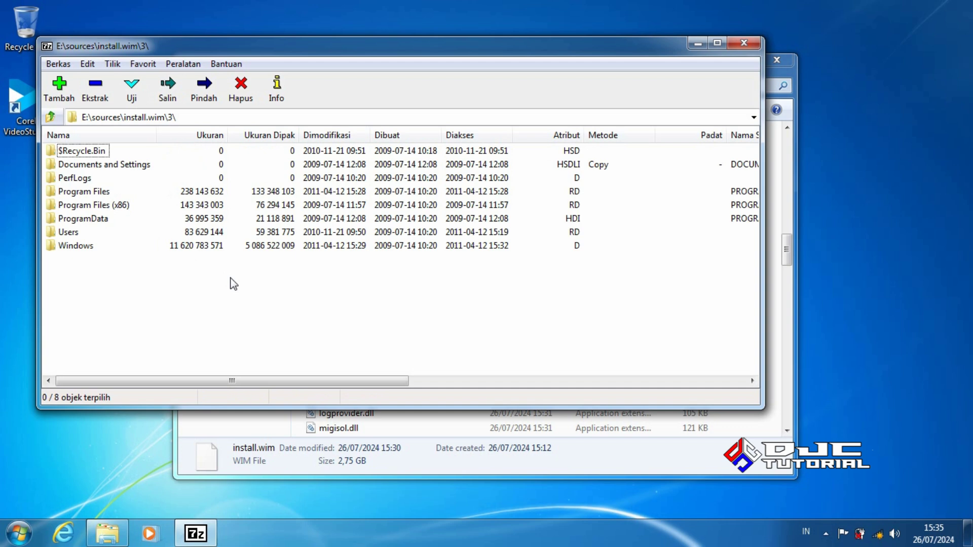
{"action": "double_click", "coordinate": [76, 246]}
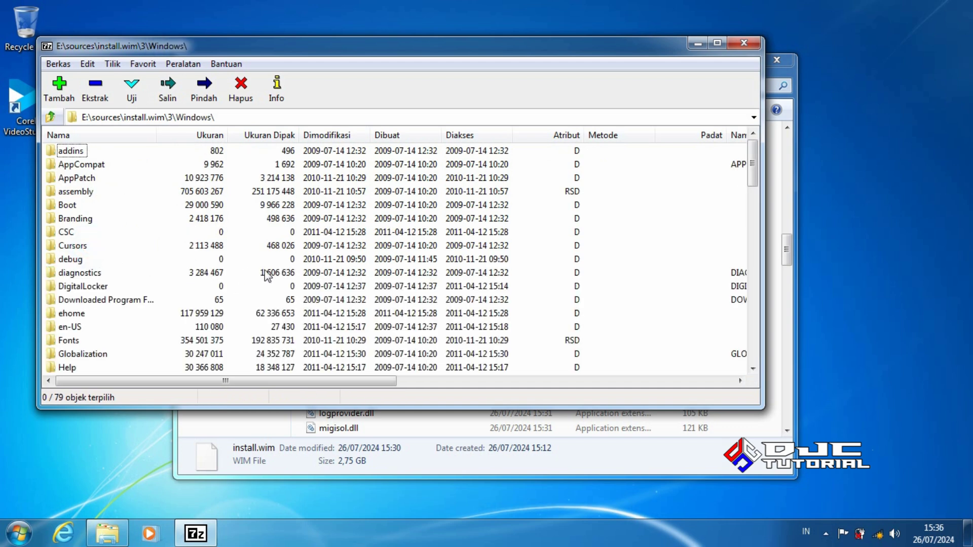
{"action": "double_click", "coordinate": [67, 205]}
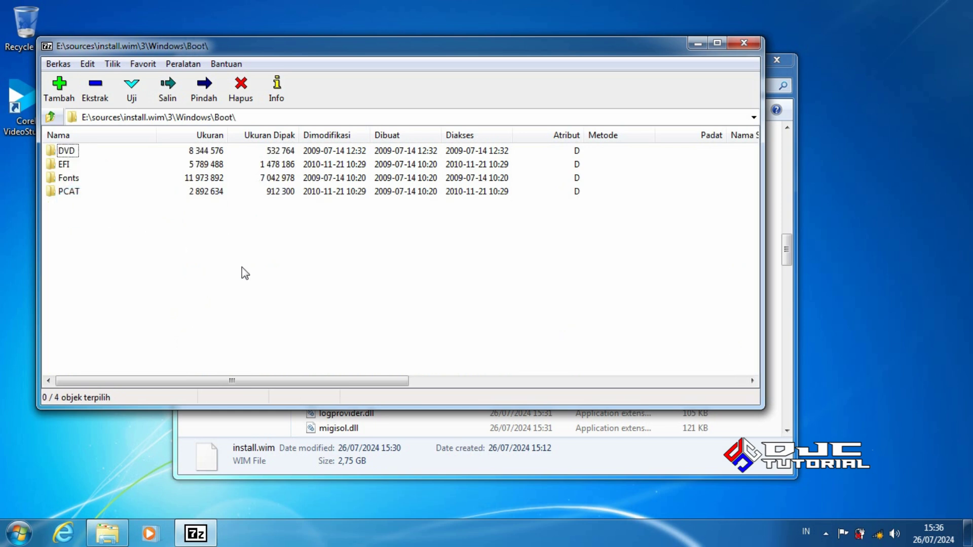
{"action": "double_click", "coordinate": [63, 164]}
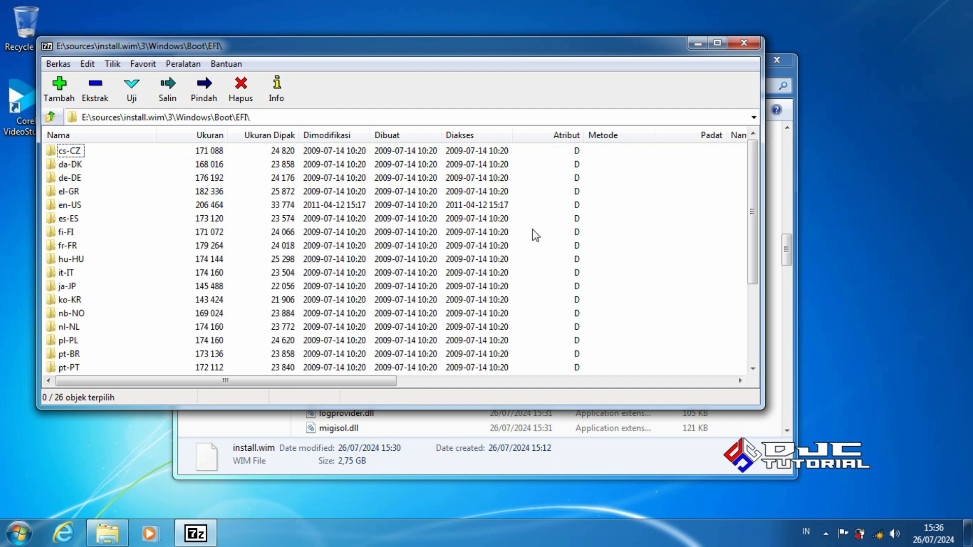
{"action": "left_click_drag", "start_coordinate": [749, 195], "coordinate": [749, 290]}
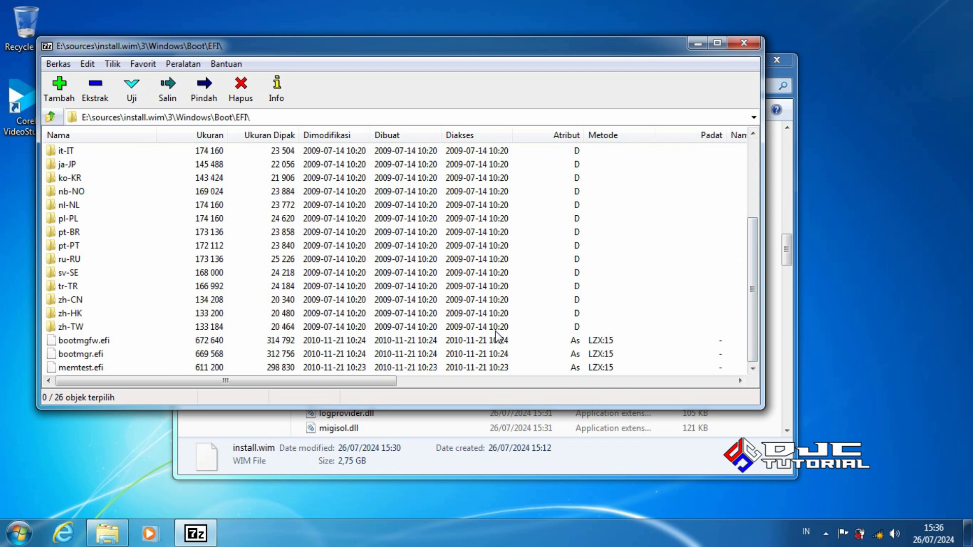
Step: Extract bootmgfw.efi from the archive to E:\efi\boot\ and close 7-Zip
{"action": "left_click", "coordinate": [93, 345]}
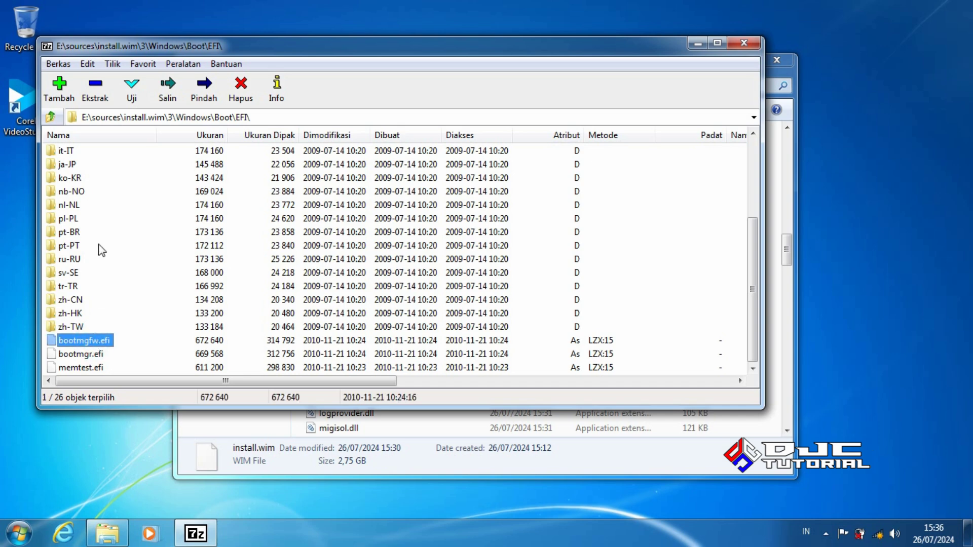
{"action": "left_click", "coordinate": [96, 91]}
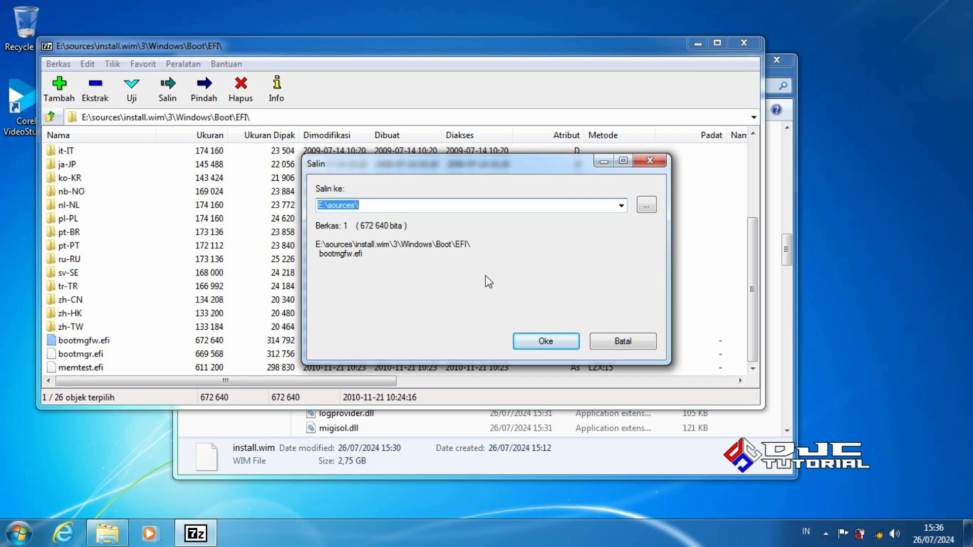
{"action": "left_click", "coordinate": [641, 210]}
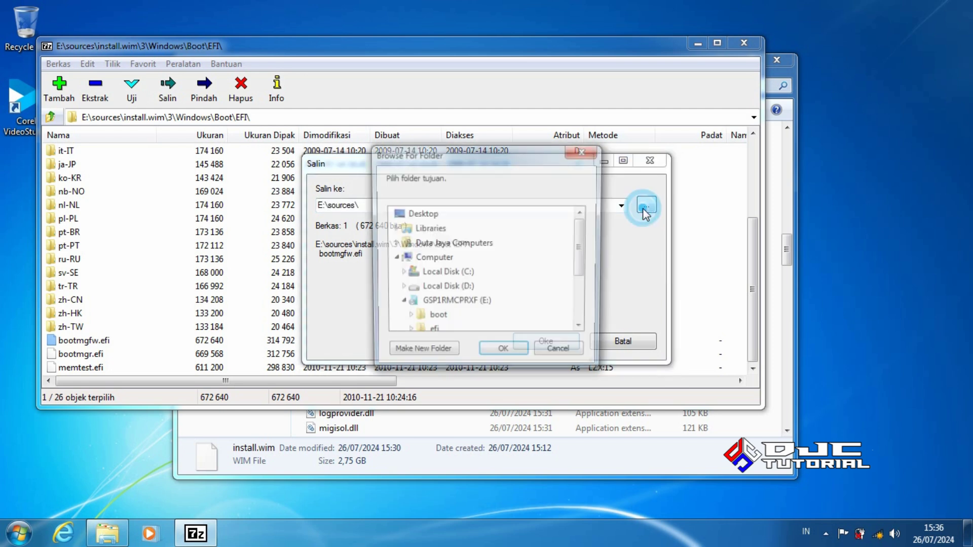
{"action": "left_click_drag", "start_coordinate": [583, 254], "coordinate": [582, 278]}
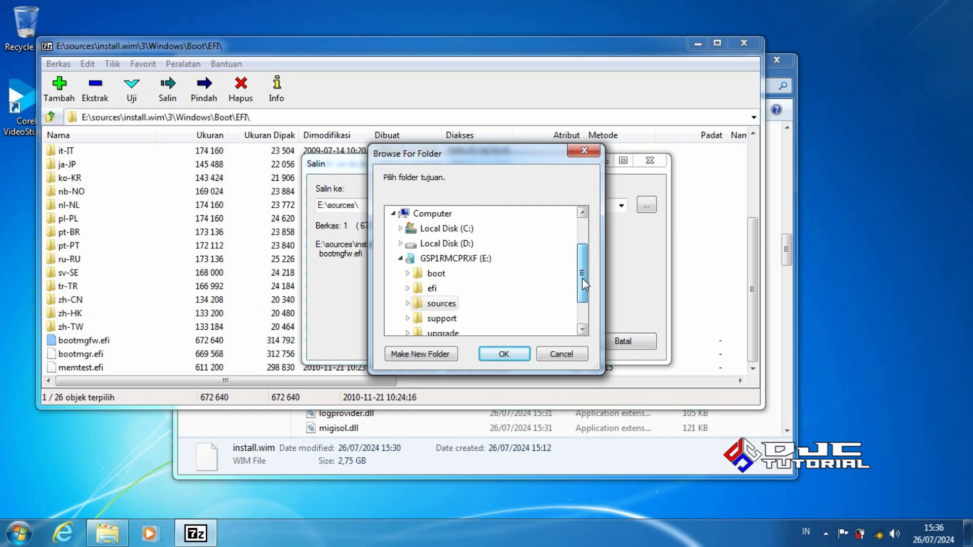
{"action": "left_click", "coordinate": [407, 288]}
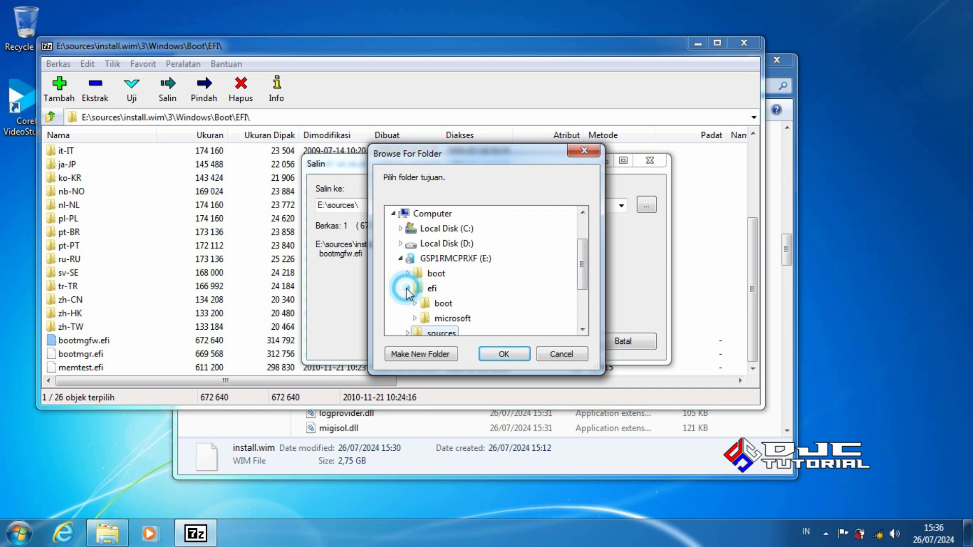
{"action": "scroll", "coordinate": [446, 309], "scroll_direction": "up", "scroll_amount": 1}
{"action": "double_click", "coordinate": [444, 320]}
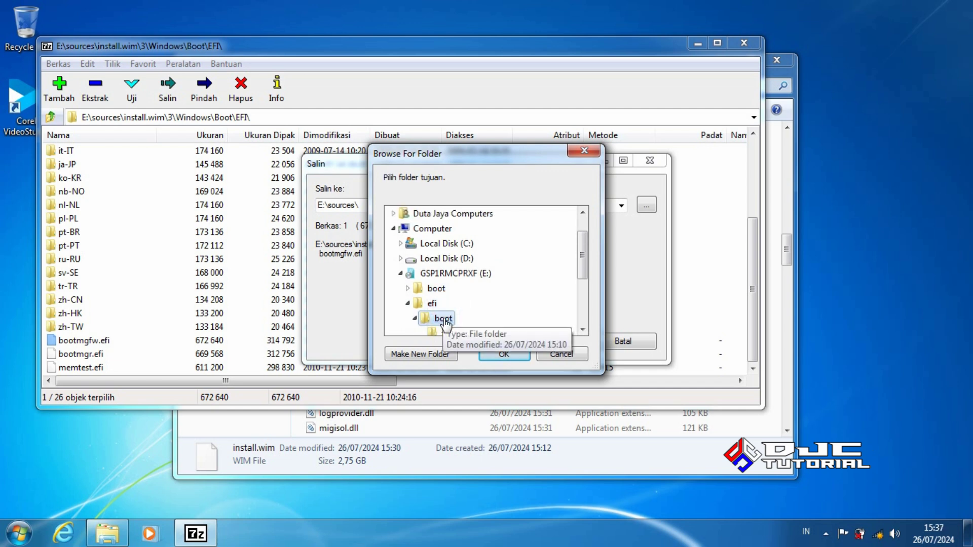
{"action": "left_click", "coordinate": [500, 354]}
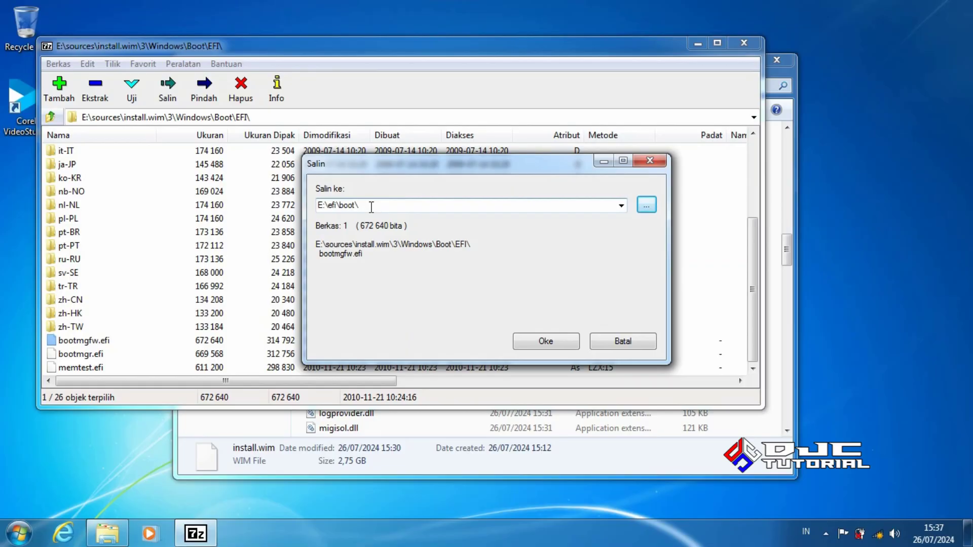
{"action": "double_click", "coordinate": [372, 207]}
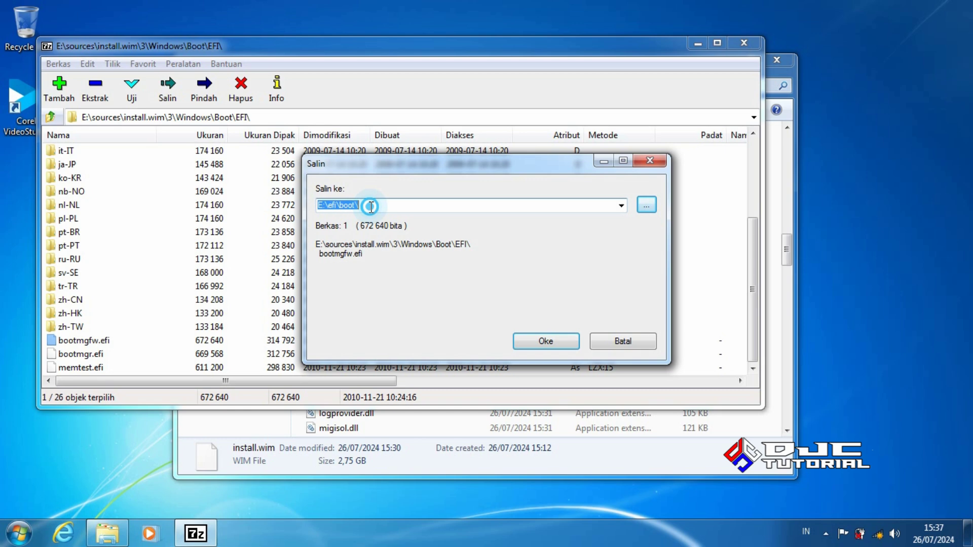
{"action": "left_click", "coordinate": [537, 341]}
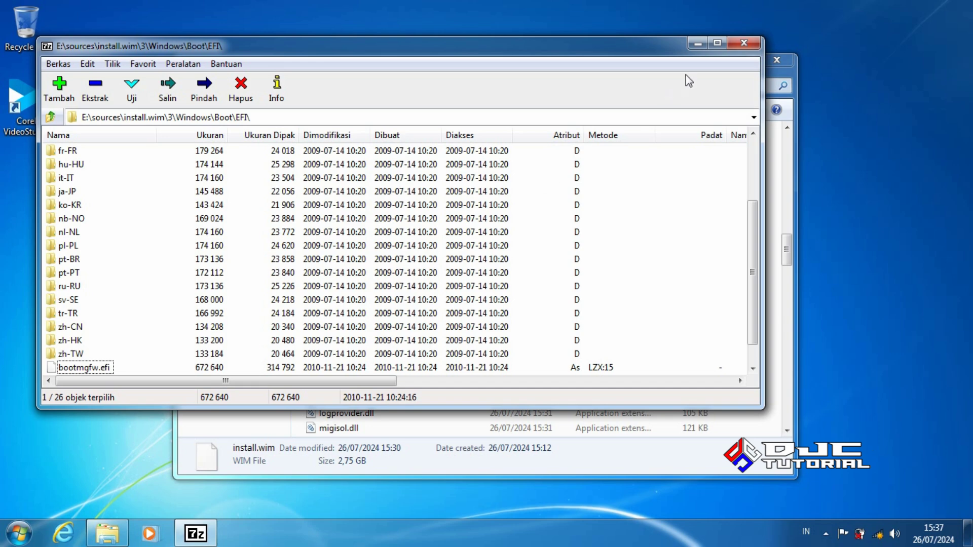
{"action": "left_click", "coordinate": [743, 42]}
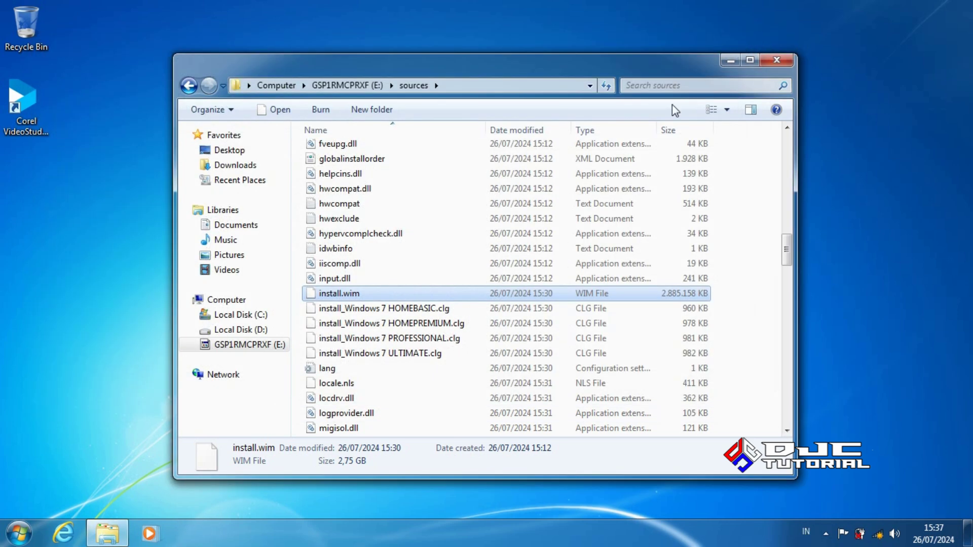
Step: Open the efi\boot folder on the GSP1RMCPRXF (E:) drive and select the extracted bootmgfw.efi
{"action": "mouse_move", "coordinate": [442, 290]}
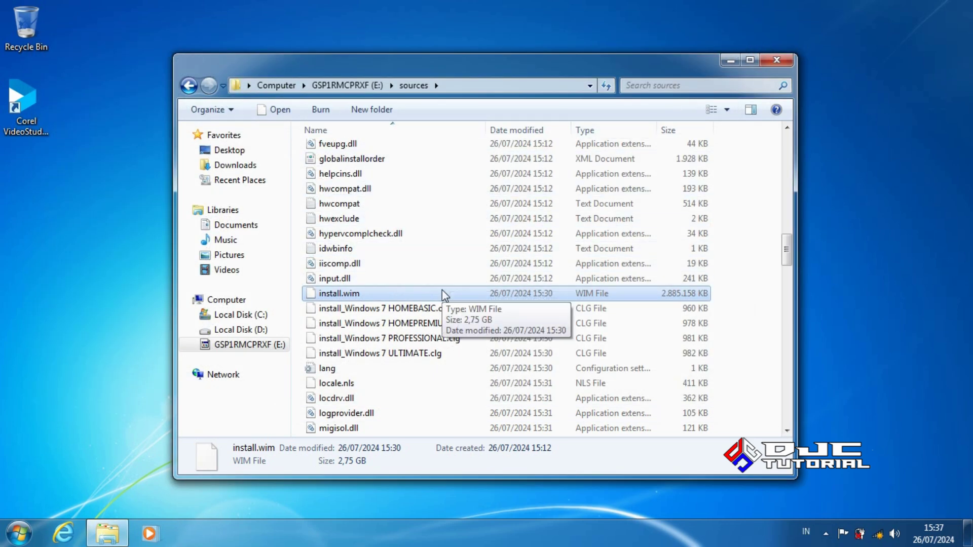
{"action": "left_click", "coordinate": [274, 348]}
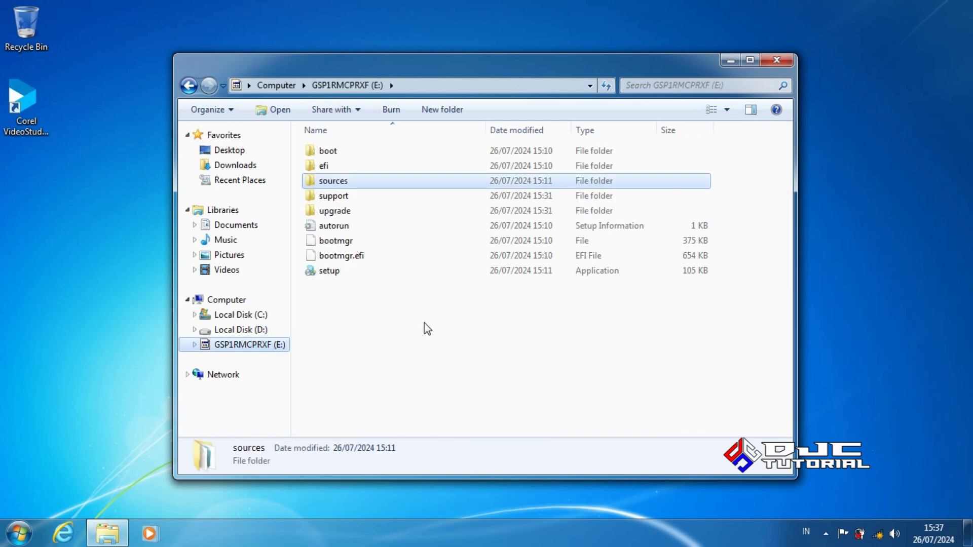
{"action": "double_click", "coordinate": [355, 169]}
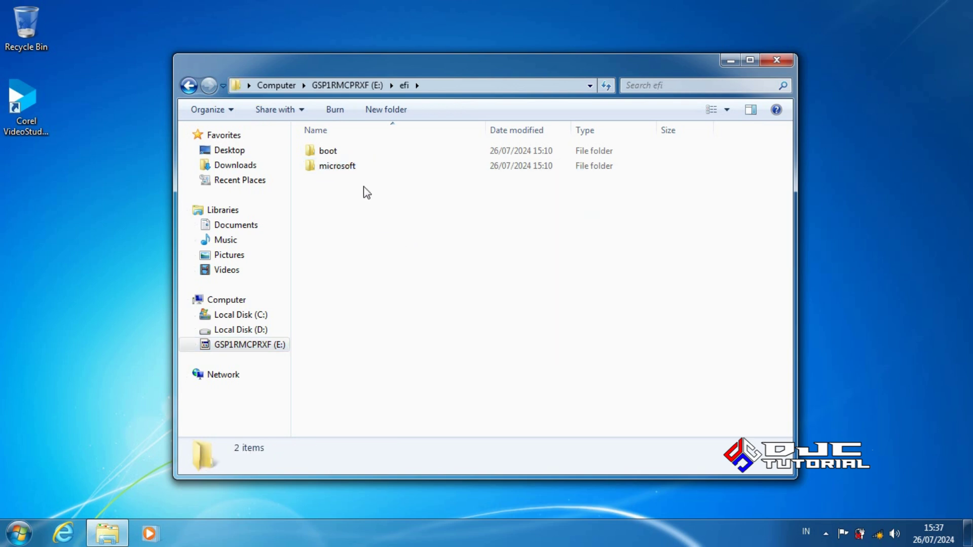
{"action": "double_click", "coordinate": [346, 153]}
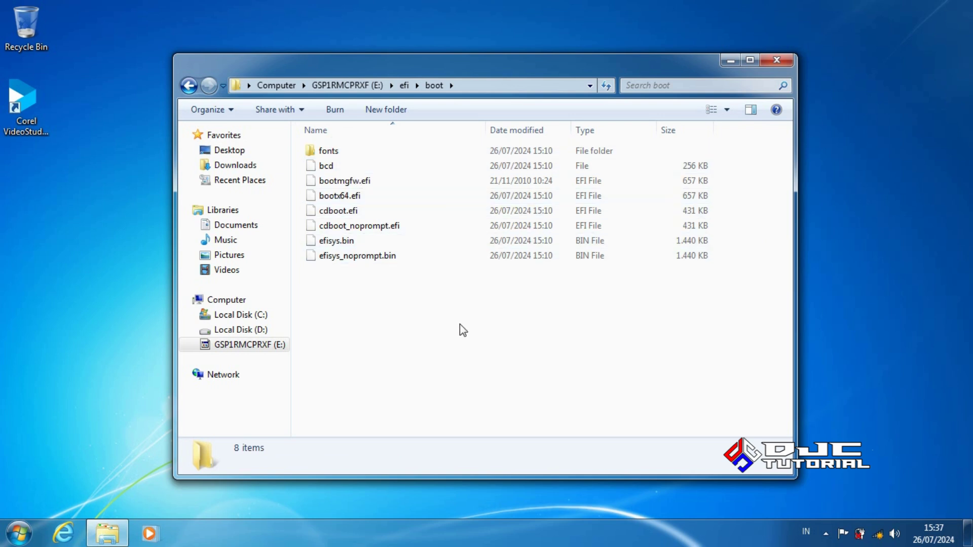
{"action": "left_click", "coordinate": [381, 181]}
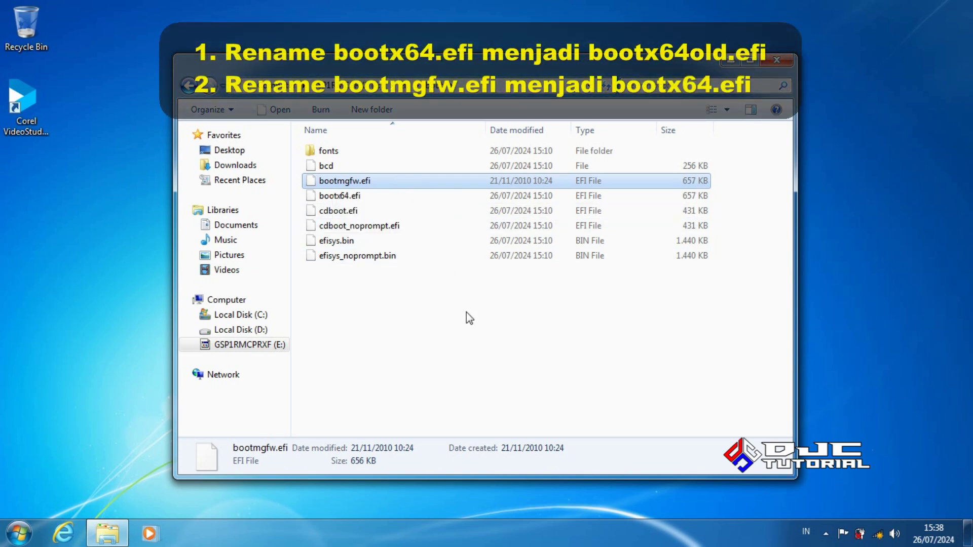
Step: Rename bootx64.efi in the efi\boot folder as bootx64old.efi
{"action": "left_click", "coordinate": [336, 198]}
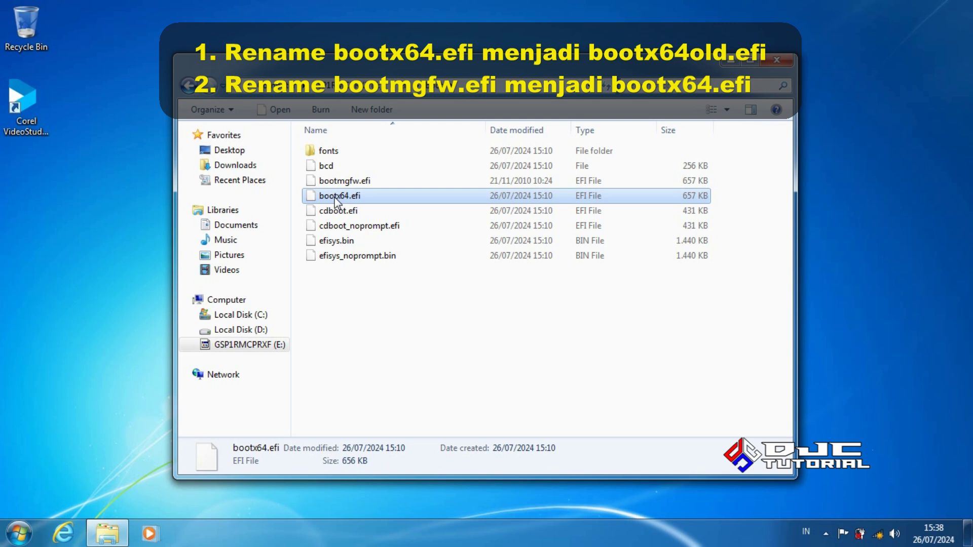
{"action": "right_click", "coordinate": [336, 201]}
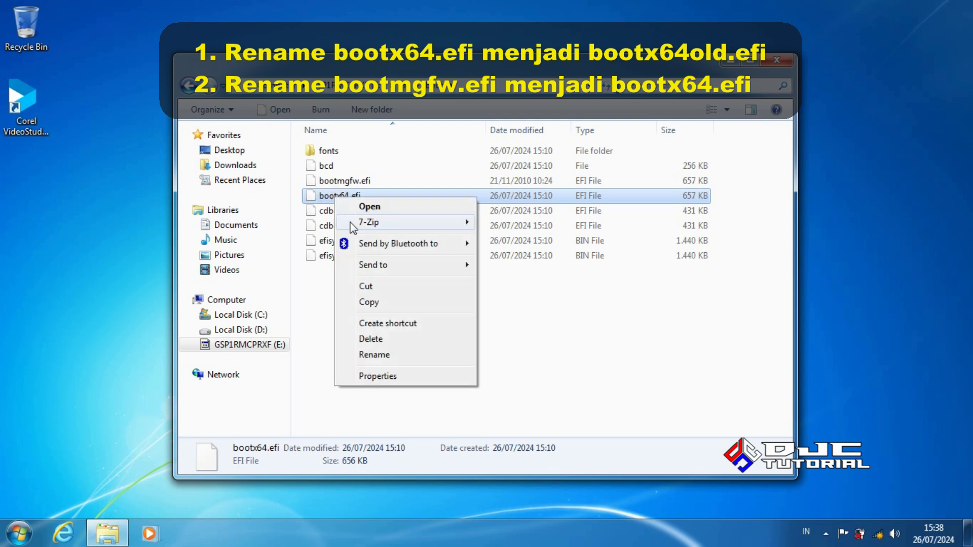
{"action": "left_click", "coordinate": [403, 354]}
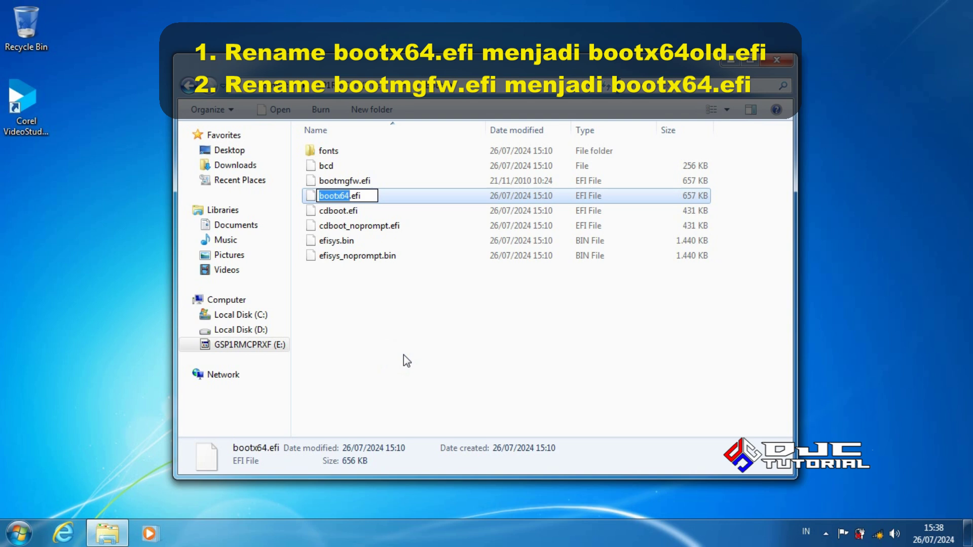
{"action": "left_click", "coordinate": [348, 197]}
{"action": "type", "text": "old"}
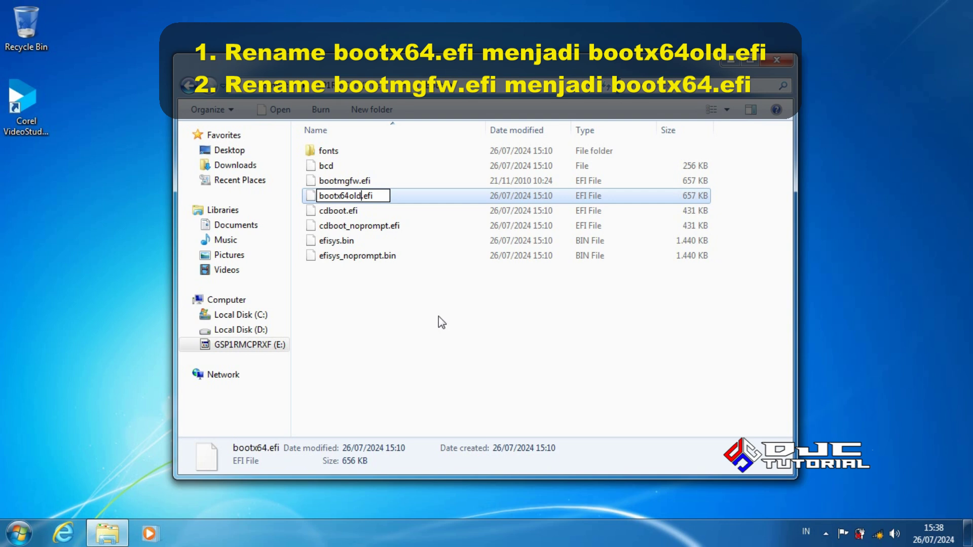
{"action": "left_click", "coordinate": [431, 311]}
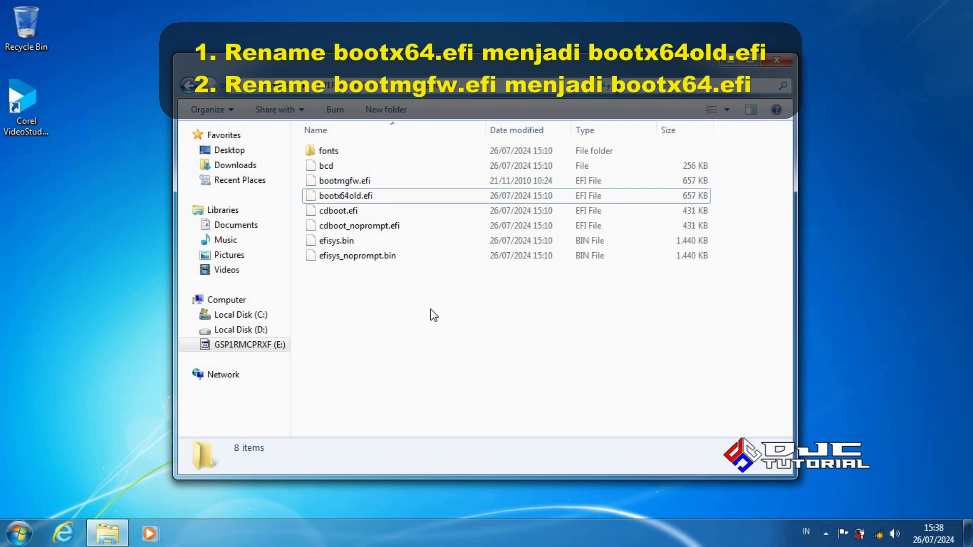
Step: Rename bootmgfw.efi in the efi\boot folder as bootx64.efi
{"action": "left_click", "coordinate": [335, 185]}
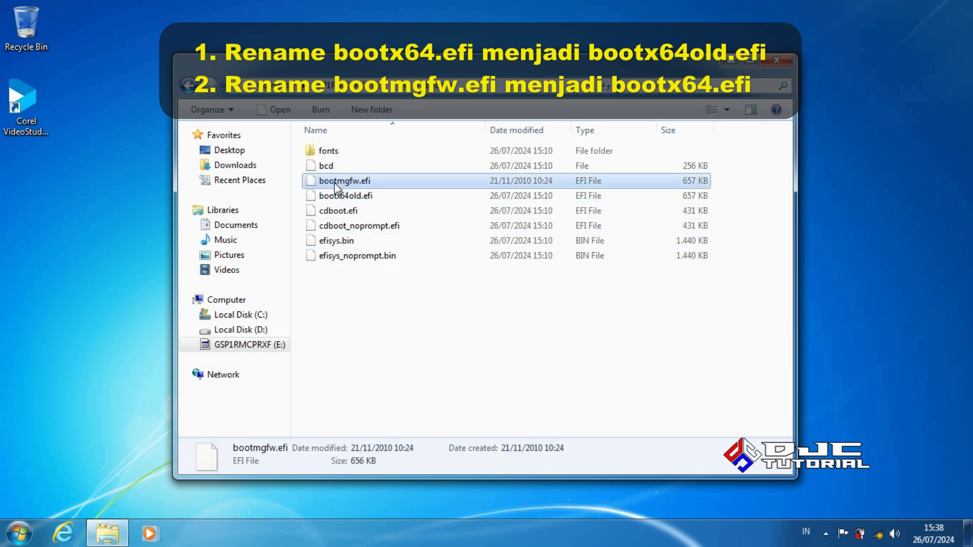
{"action": "right_click", "coordinate": [397, 183]}
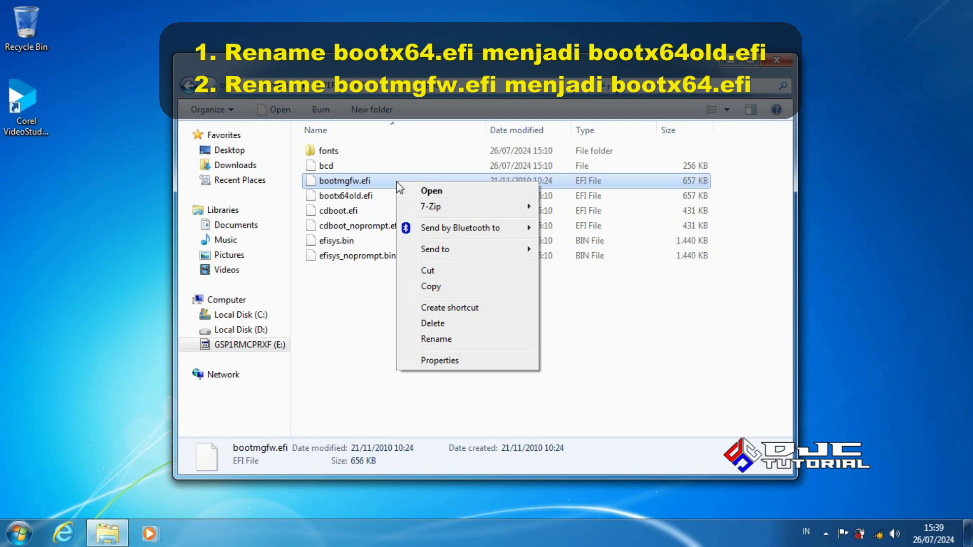
{"action": "left_click", "coordinate": [448, 339]}
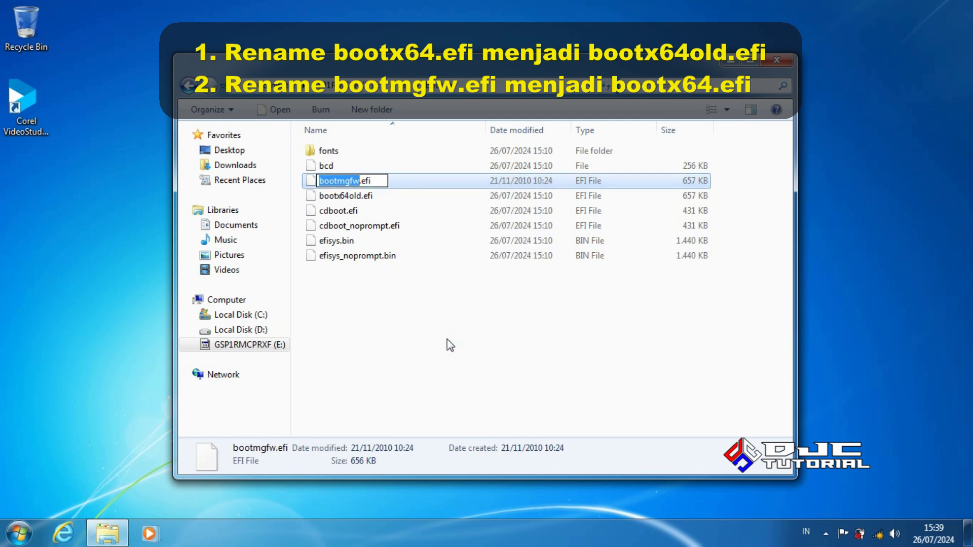
{"action": "type", "text": "boot"}
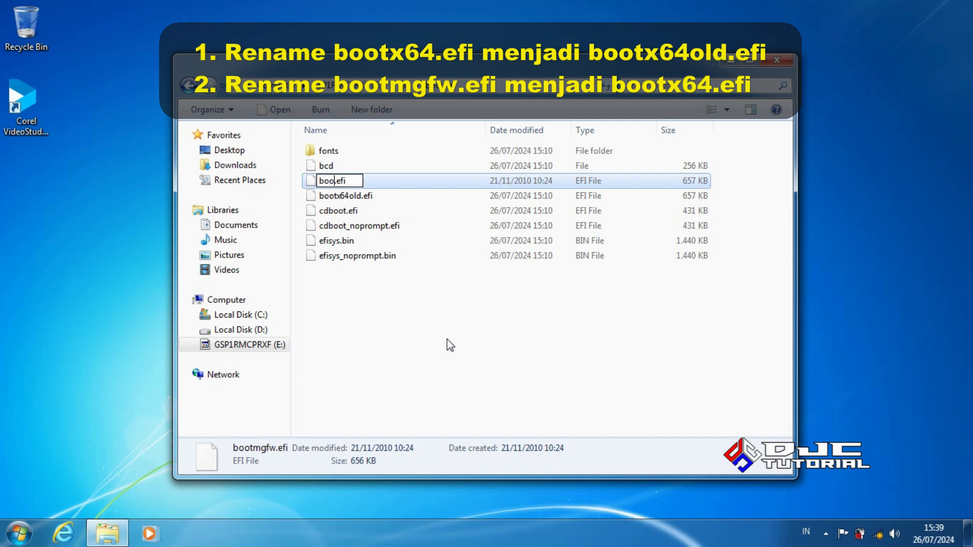
{"action": "type", "text": "x64"}
{"action": "left_click", "coordinate": [441, 317]}
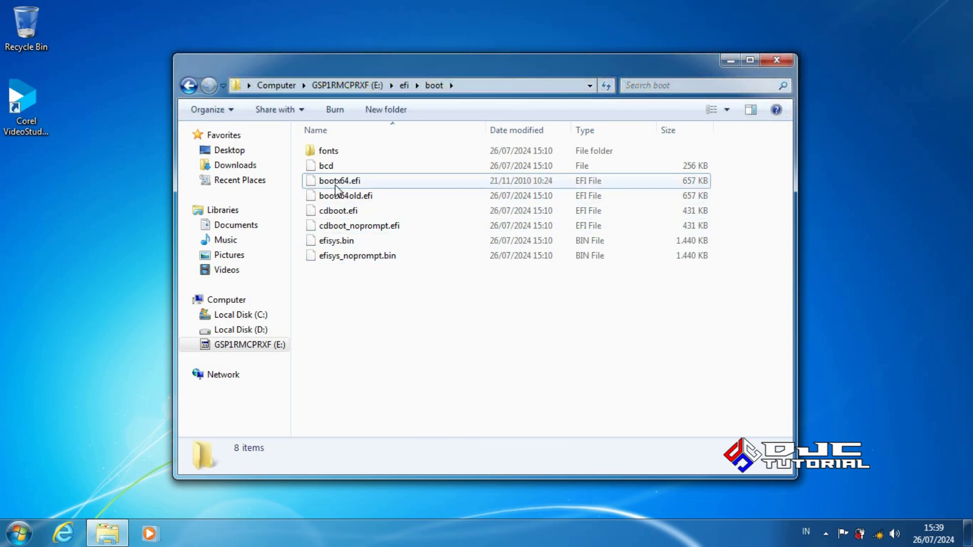
Step: Return to the root of the GSP1RMCPRXF (E:) drive and safely eject the Cruzer Blade flash drive
{"action": "mouse_move", "coordinate": [327, 187]}
{"action": "left_click", "coordinate": [280, 347]}
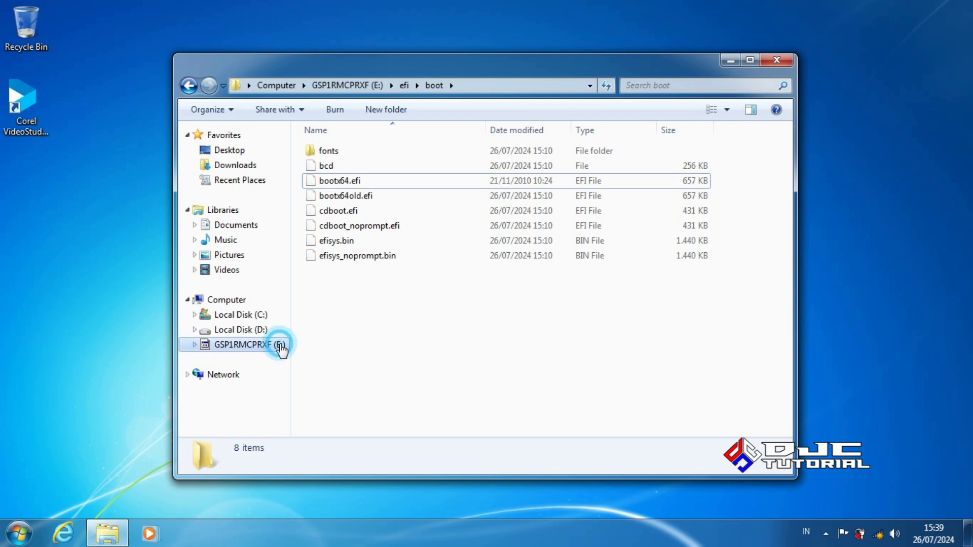
{"action": "left_click", "coordinate": [510, 342]}
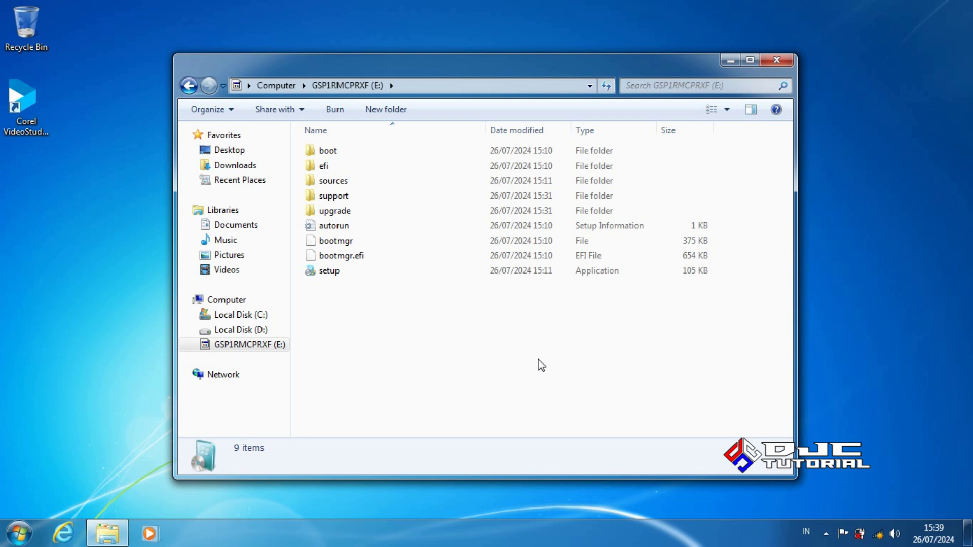
{"action": "left_click", "coordinate": [825, 537]}
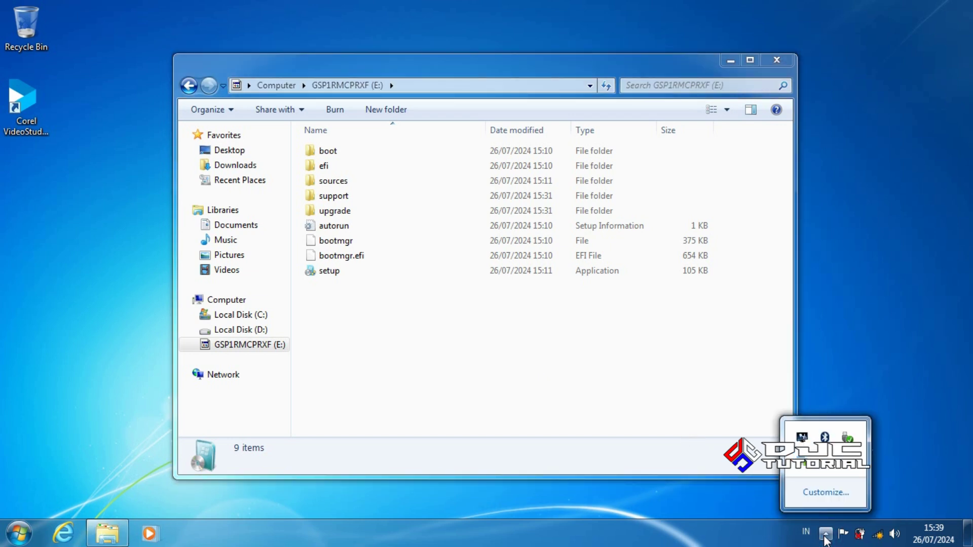
{"action": "left_click", "coordinate": [848, 438]}
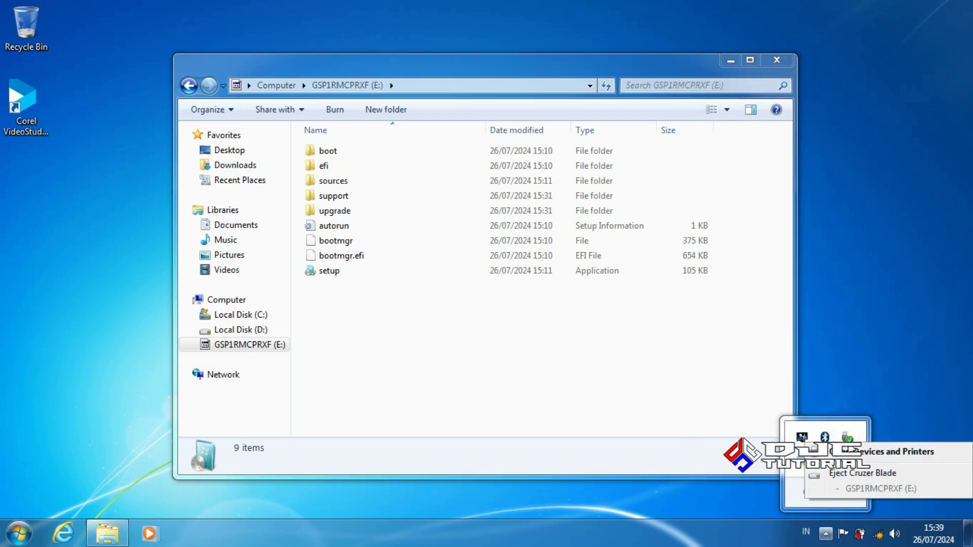
{"action": "left_click", "coordinate": [862, 473]}
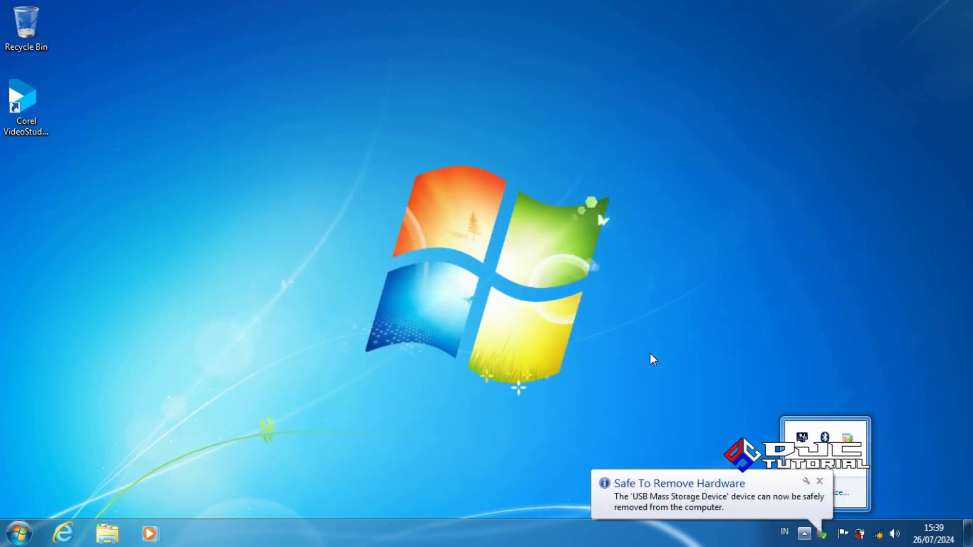